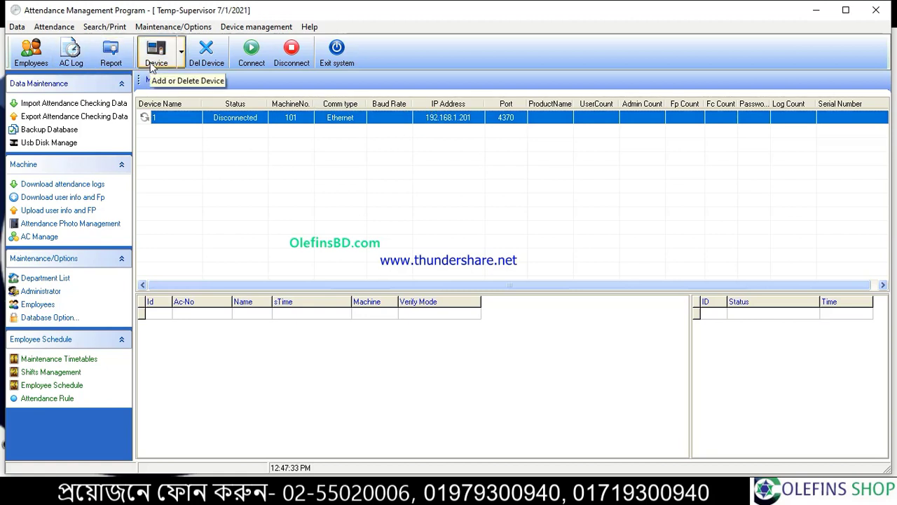
Set the current device's IP address to 192.168.1.227 and connect to the device.
left_click(151, 65)
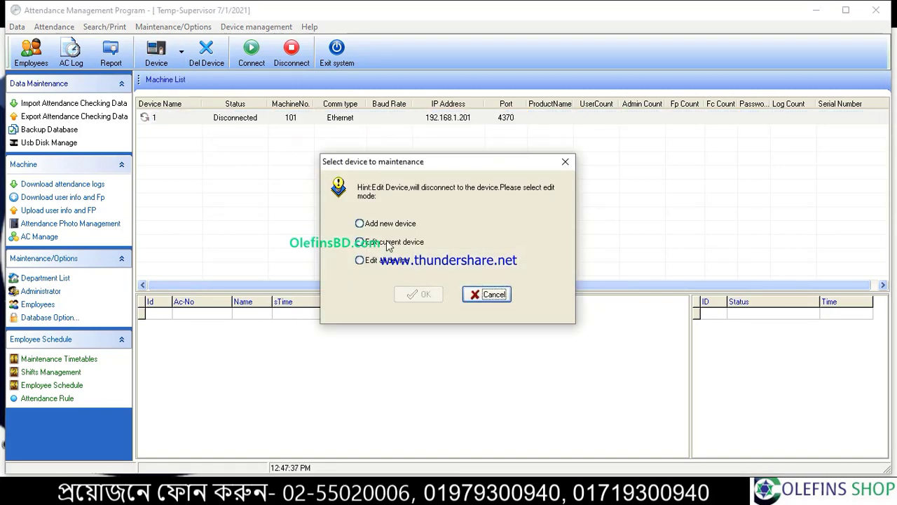
left_click(385, 241)
left_click(419, 295)
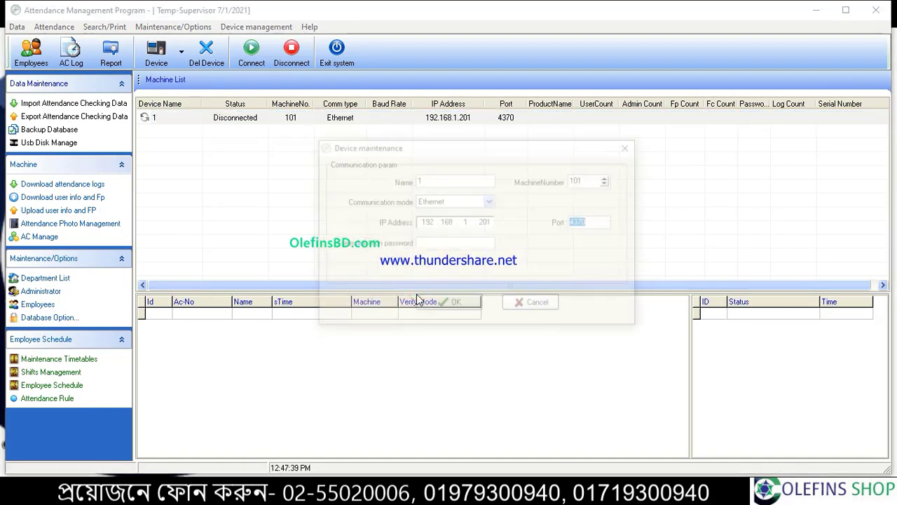
left_click(489, 223)
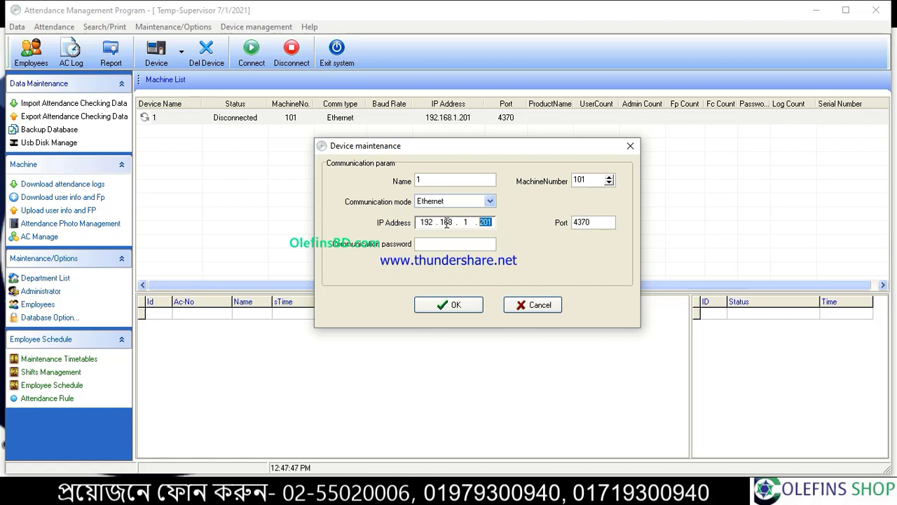
type("227")
key("Return")
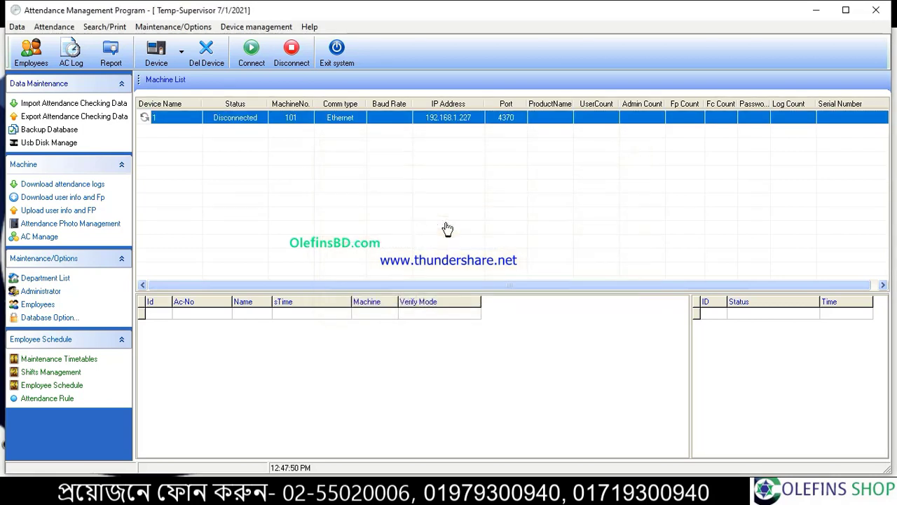
left_click(252, 63)
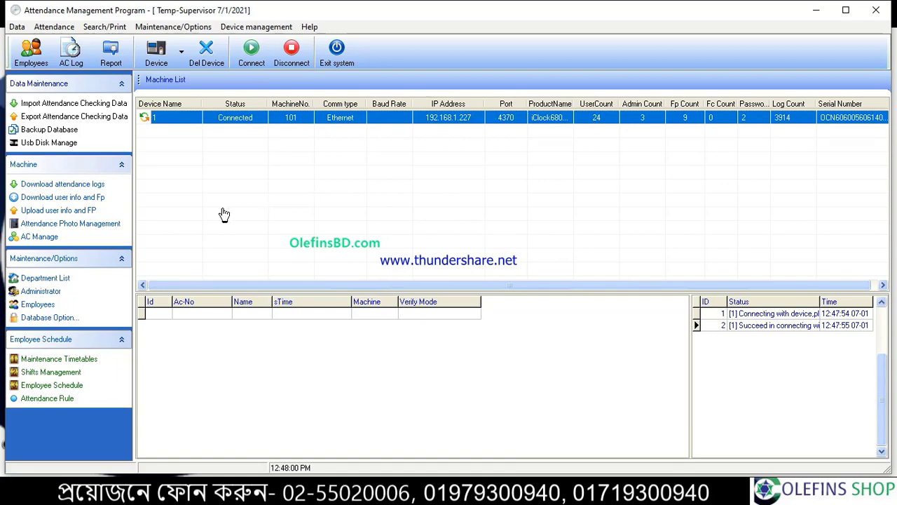
Examine the department list and the rename option for My Company.
left_click(45, 279)
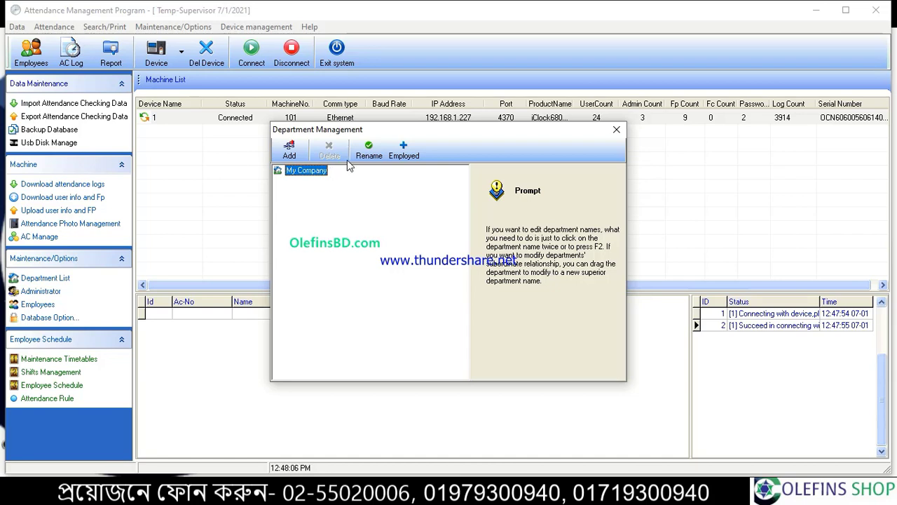
left_click(368, 151)
left_click(331, 238)
left_click(614, 131)
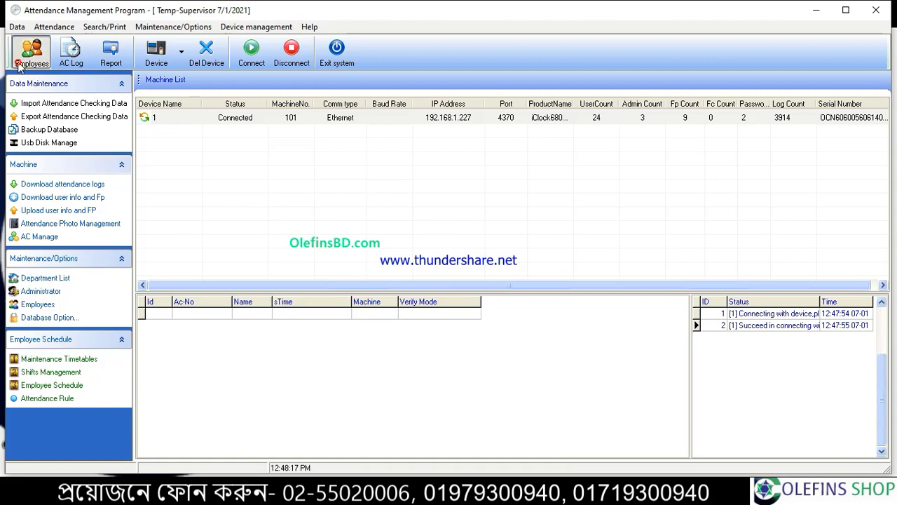
Start a new employee record in the employee list with an AC number and the employee's name.
left_click(30, 53)
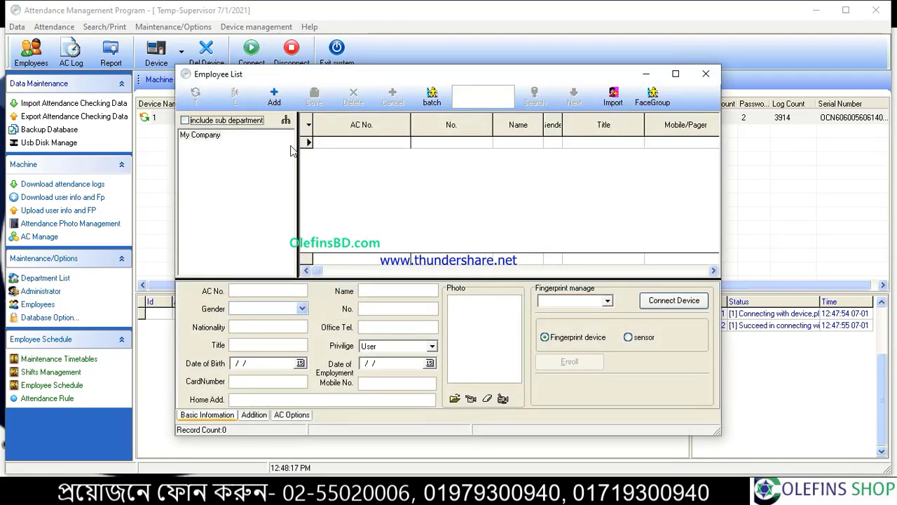
left_click(210, 136)
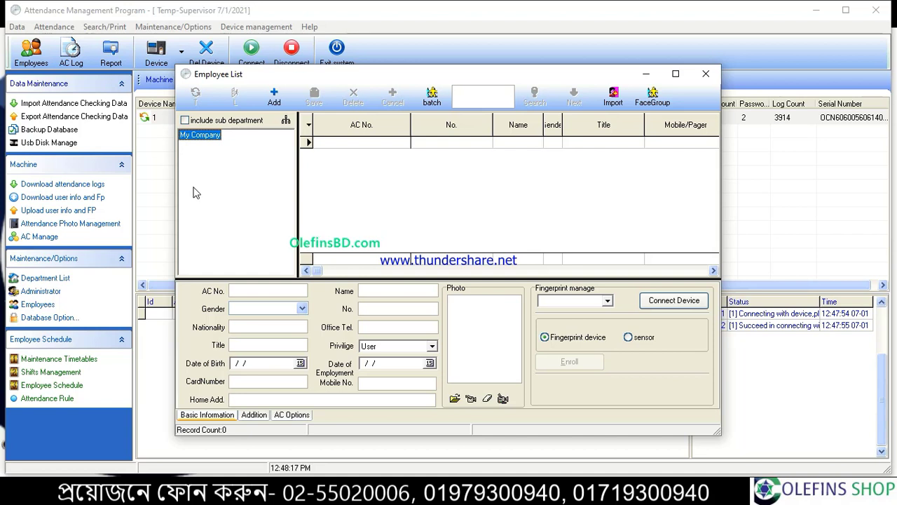
left_click(259, 291)
type("1212")
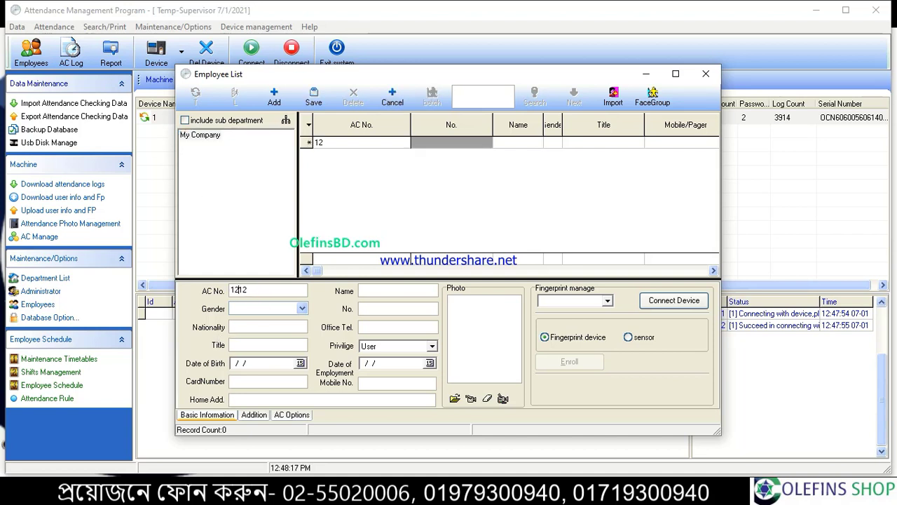
left_click(366, 290)
type("AAA")
Connect the employee list's fingerprint management to device 1.
left_click(608, 302)
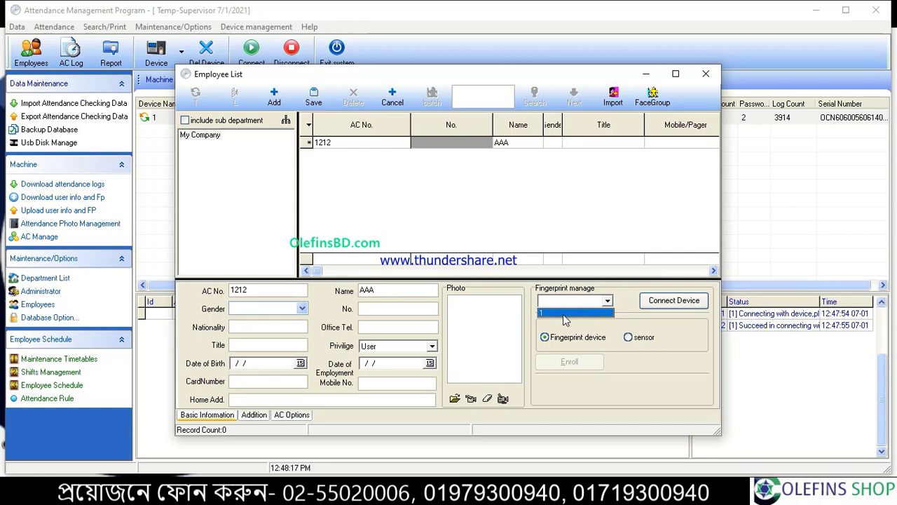
left_click(564, 313)
left_click(657, 299)
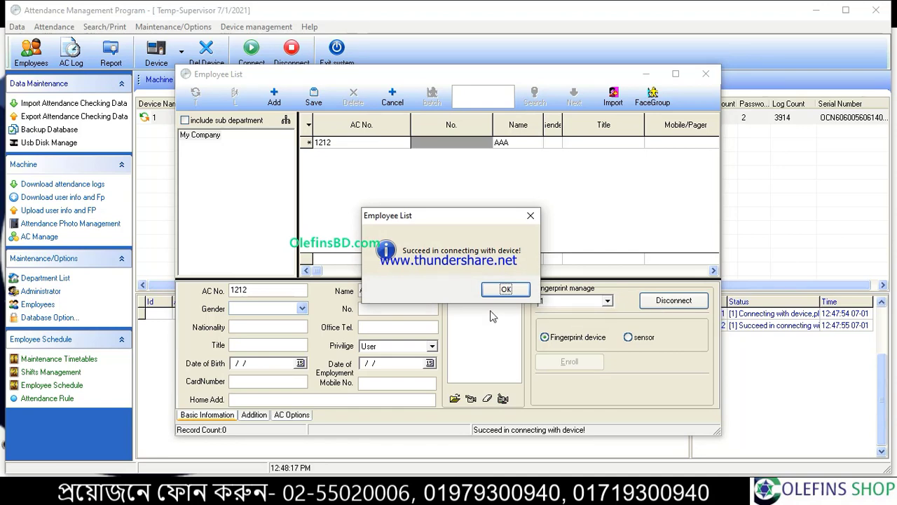
left_click(504, 290)
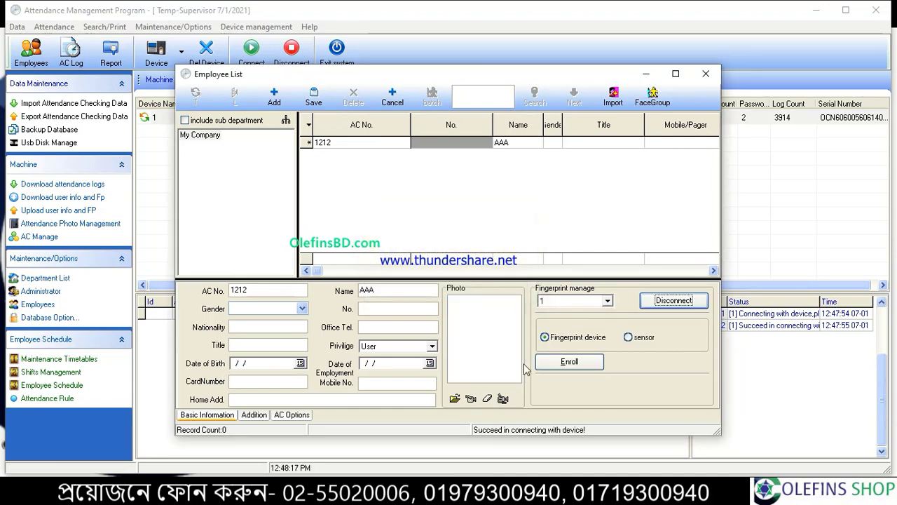
Start fingerprint enrolment for the new employee's right thumb, cancel the registration and close the employee list.
left_click(566, 362)
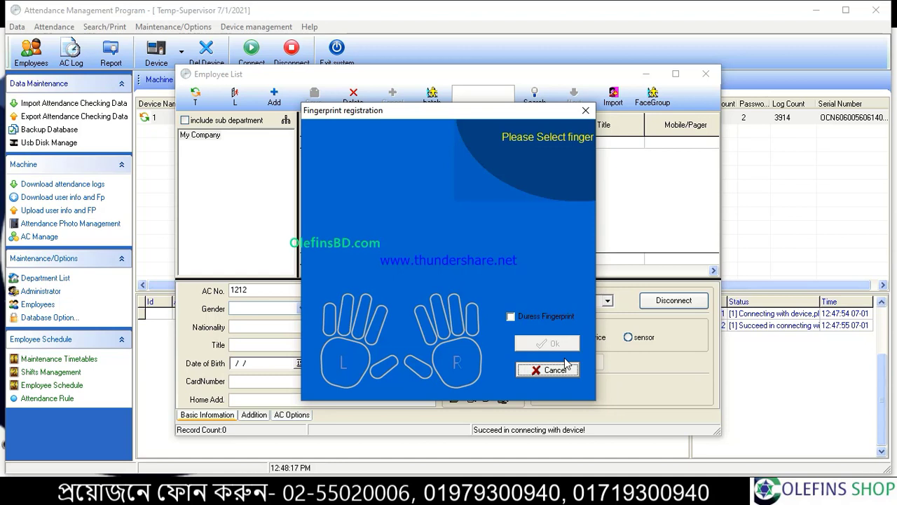
left_click(419, 365)
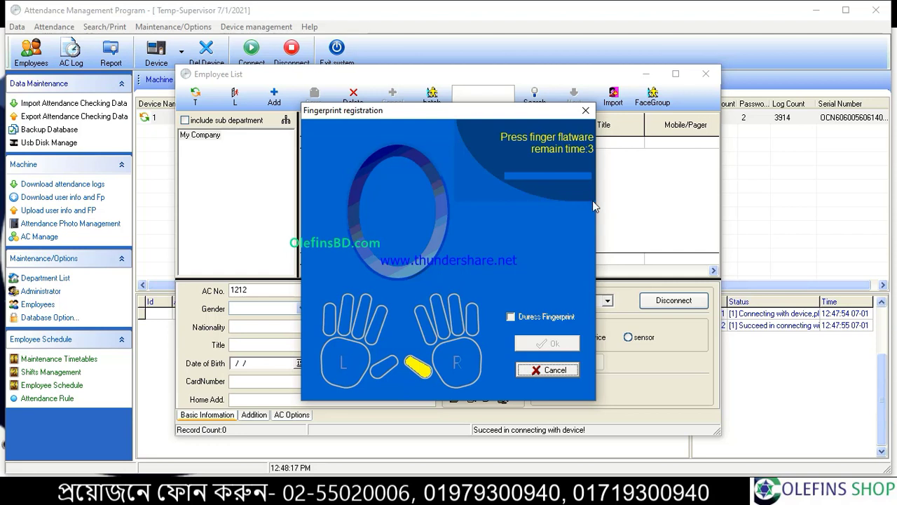
left_click(585, 110)
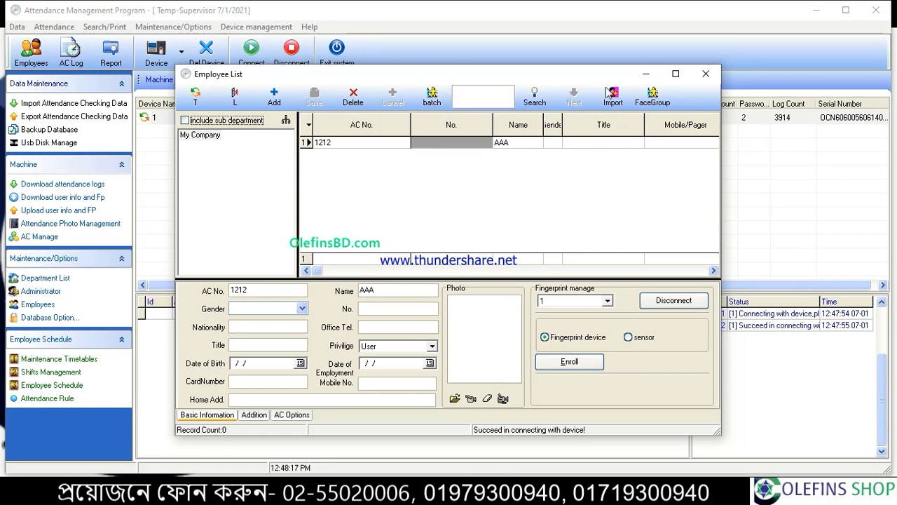
left_click(709, 82)
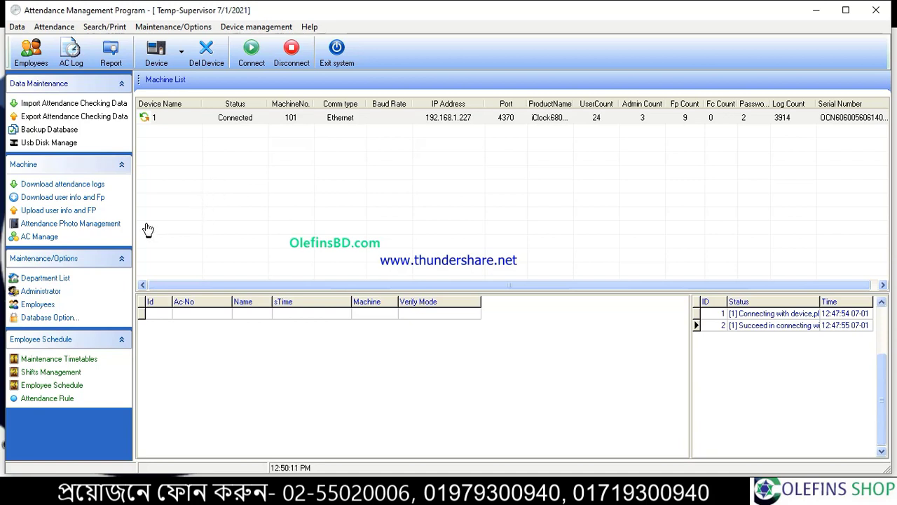
Download all users from device 1 to the PC, including their fingerprints.
left_click(70, 199)
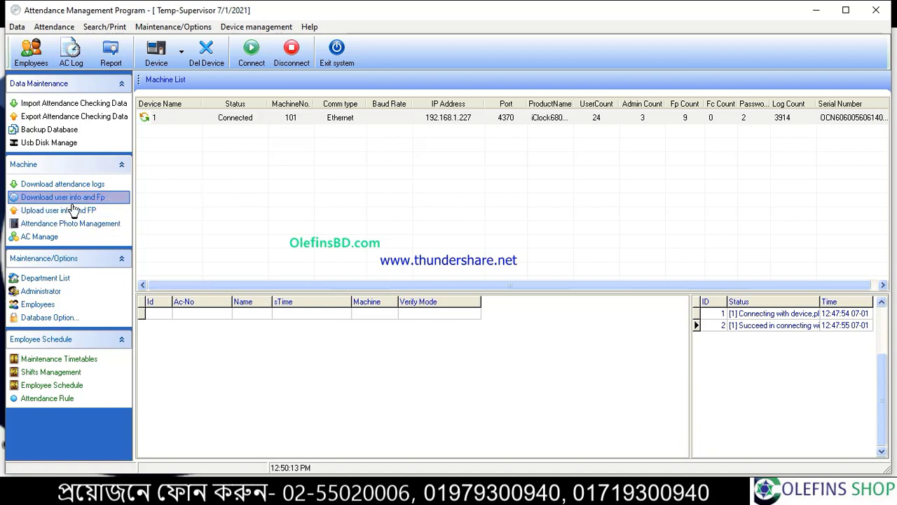
left_click(110, 203)
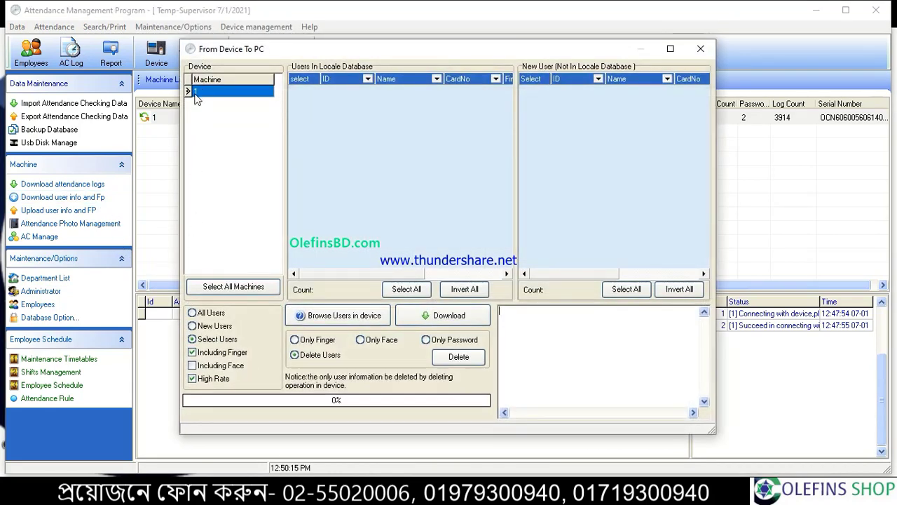
left_click(194, 313)
left_click(454, 324)
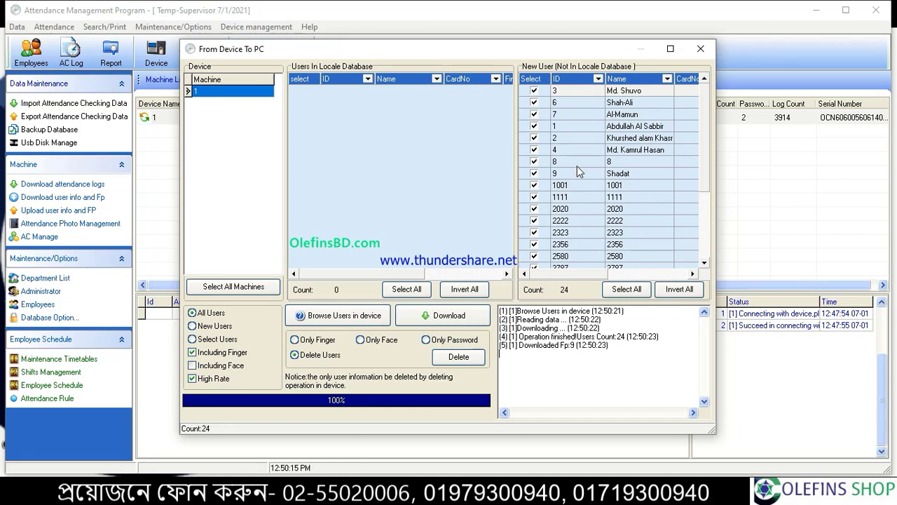
left_click(701, 49)
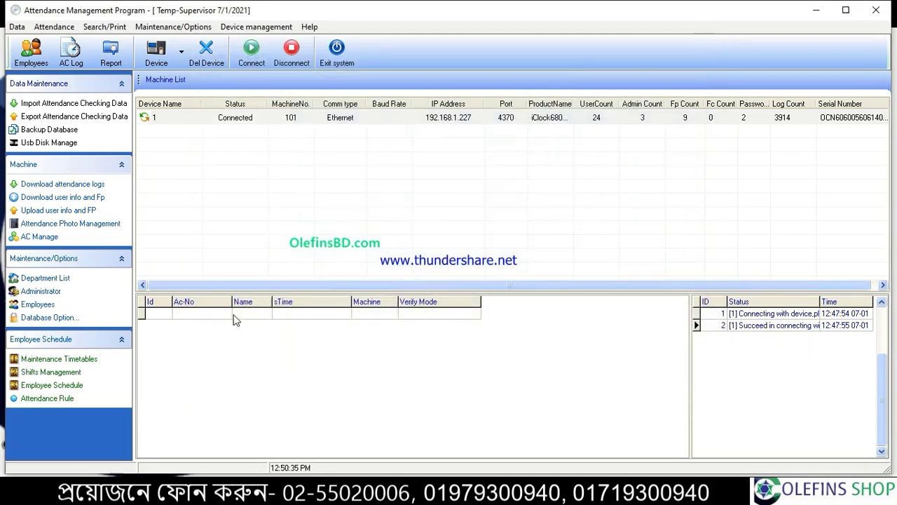
Start the attendance schedule wizard and set on-duty time 09:00 and off-duty time 18:00.
left_click(80, 361)
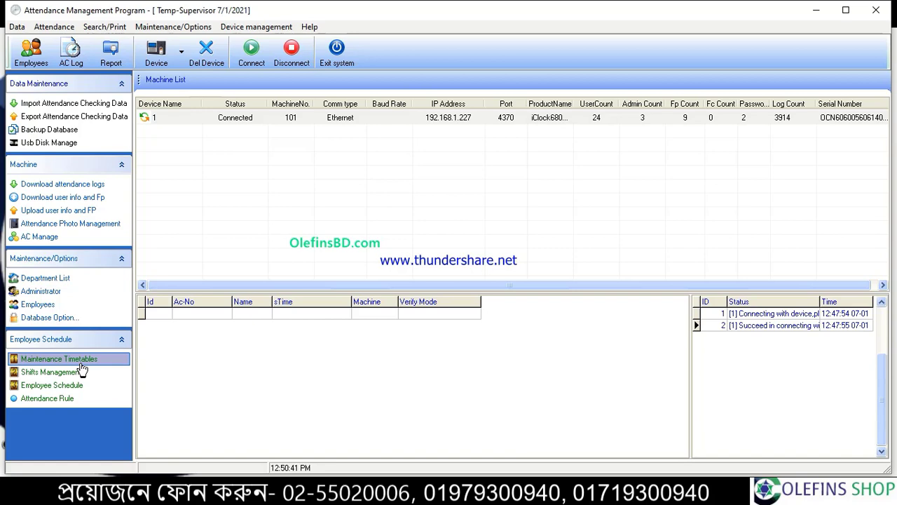
left_click(81, 363)
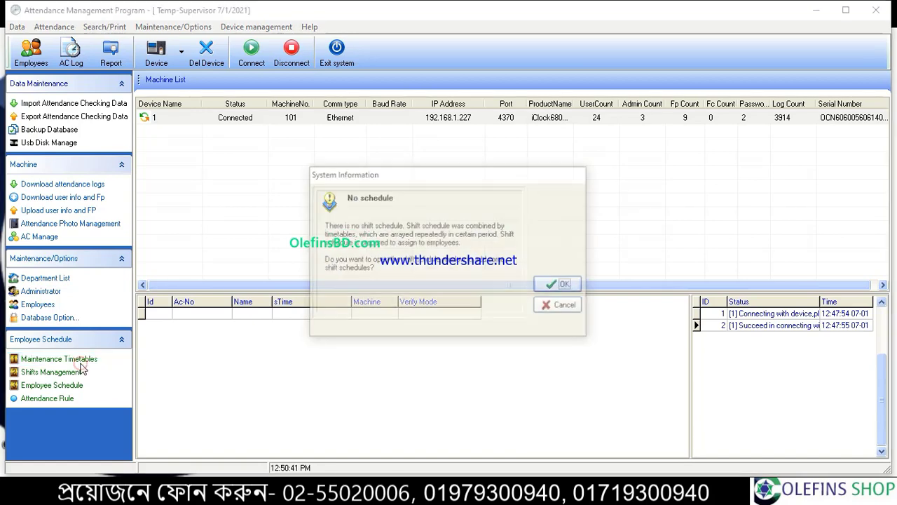
left_click(548, 286)
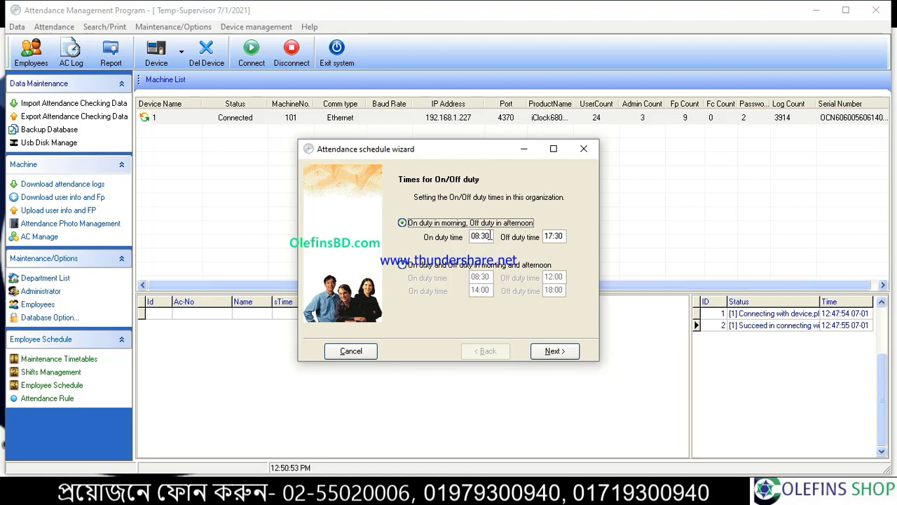
left_click_drag(488, 236, 468, 236)
type("09:")
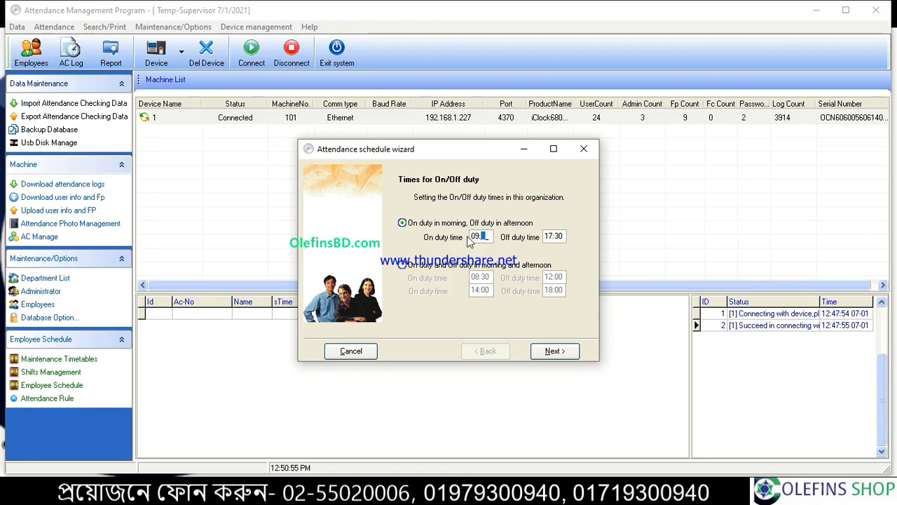
type("00")
double_click(565, 237)
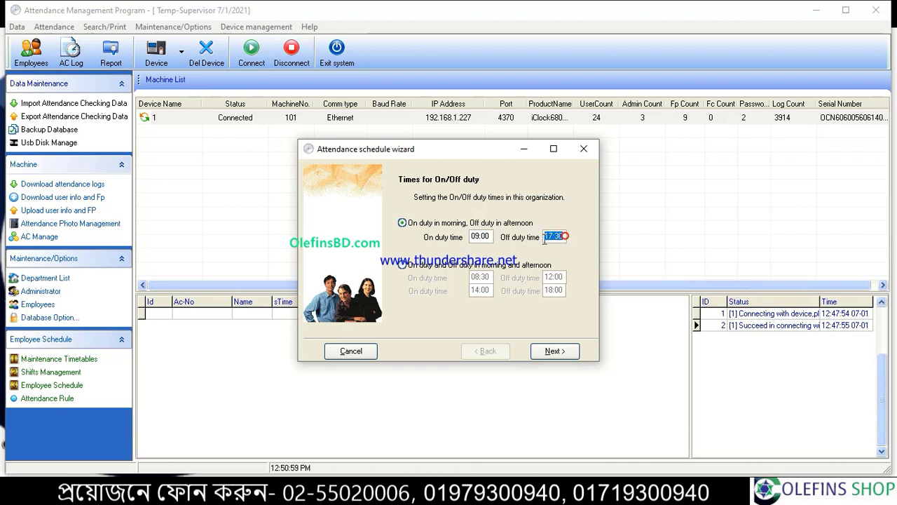
type("18:00")
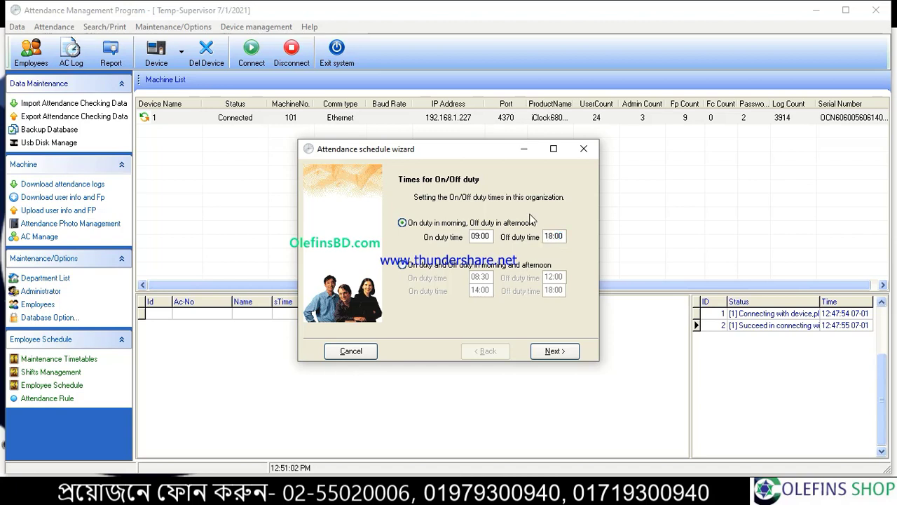
left_click(555, 351)
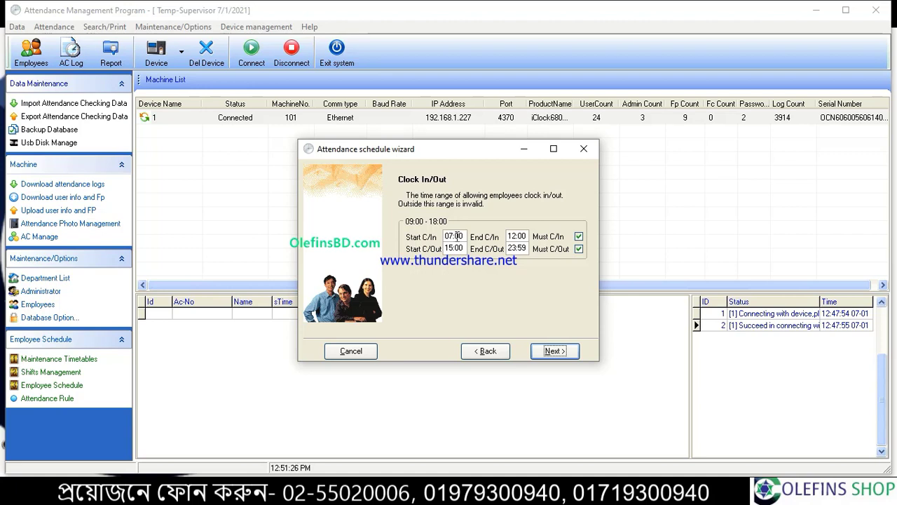
Set the clock-in range to end at 10:00 and the clock-out range to run from 17:00 to 20:00.
left_click(515, 235)
type("10")
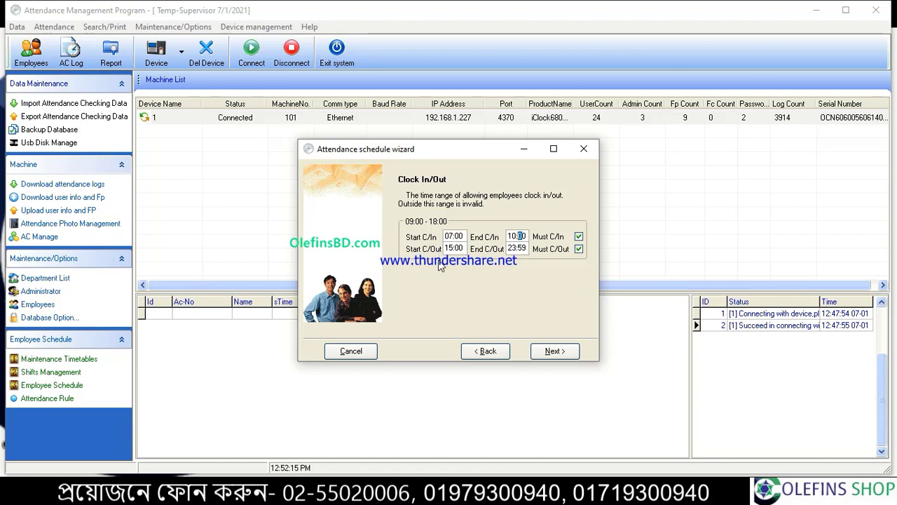
left_click(452, 250)
type("9")
left_click(512, 248)
type("00")
left_click(513, 246)
key("Left")
type("2")
left_click(525, 249)
key("BackSpace")
key("BackSpace")
type("00")
left_click(551, 350)
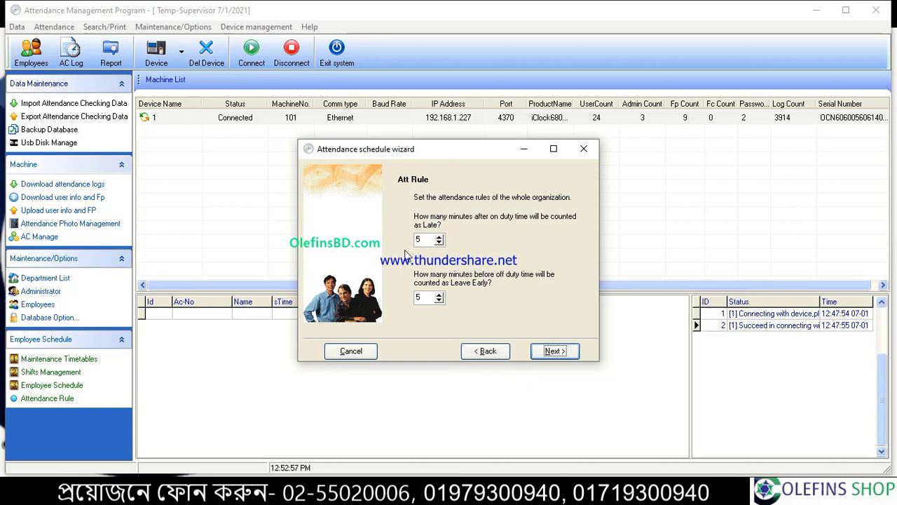
Set both the late and the leave-early limits in the attendance rules to 30 minutes.
double_click(424, 240)
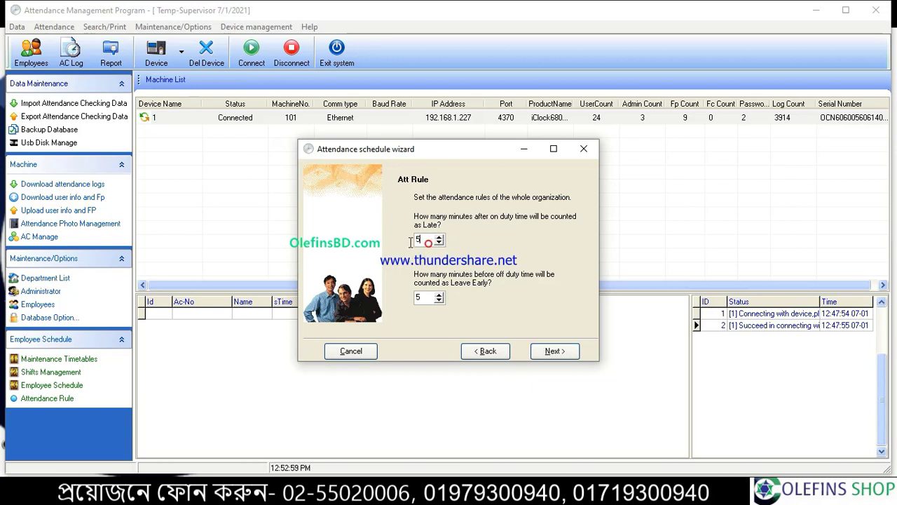
type("30")
left_click_drag(431, 297, 412, 305)
type("0")
left_click(565, 356)
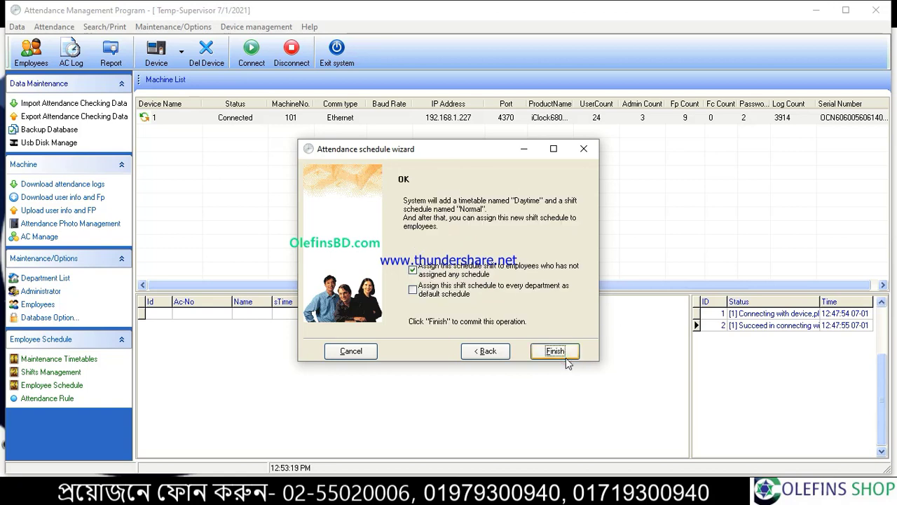
Complete the schedule wizard and save the Daytime timetable counted as 1 workday.
left_click(555, 352)
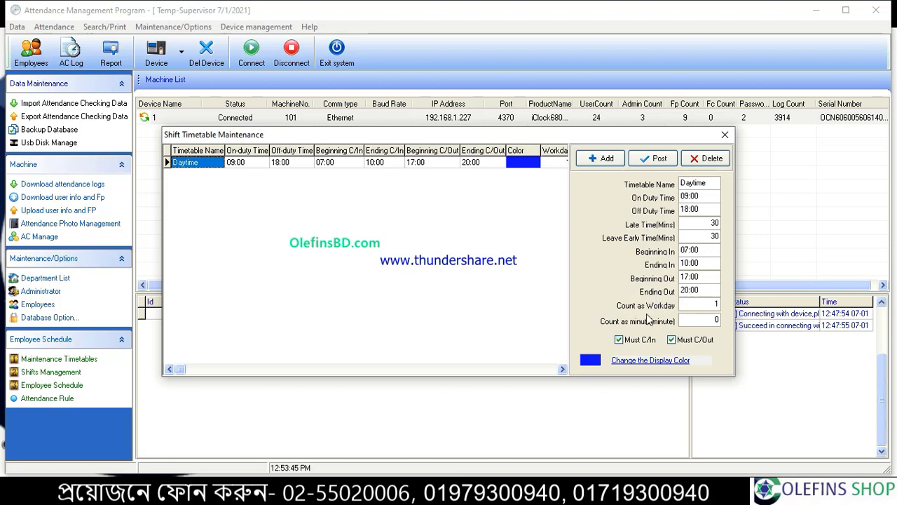
left_click(701, 306)
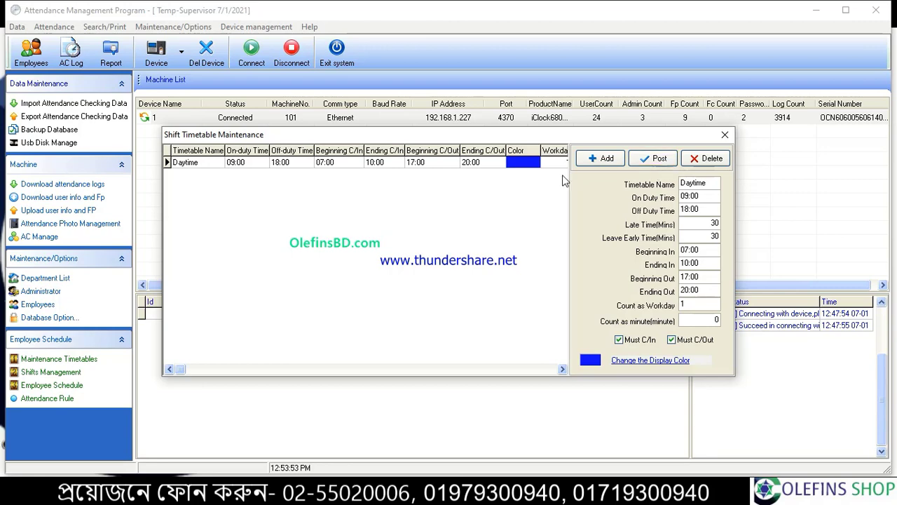
left_click(649, 158)
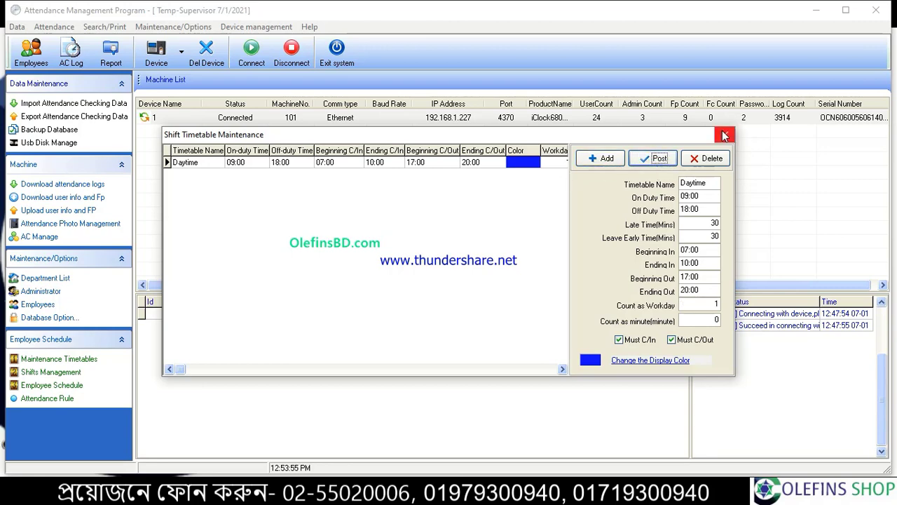
Close the timetable maintenance and clear all existing time periods from the Normal shift in shift management.
left_click(725, 135)
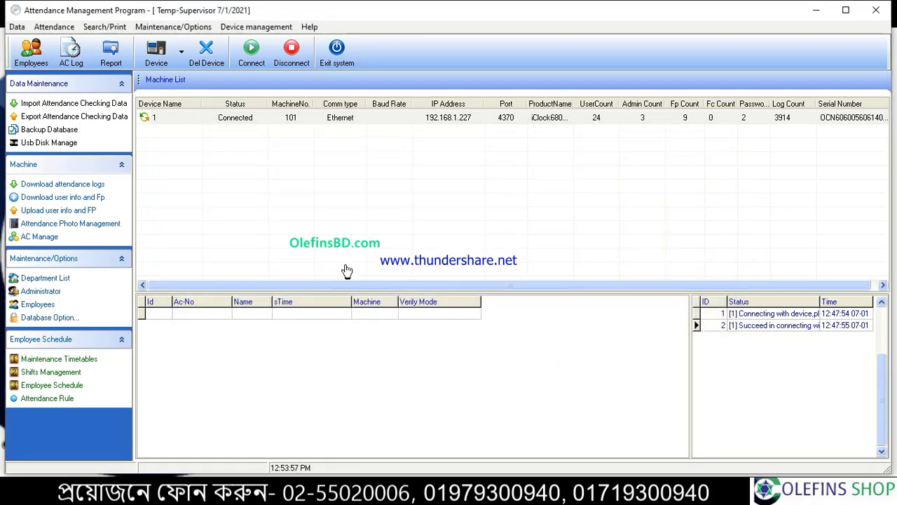
left_click(79, 385)
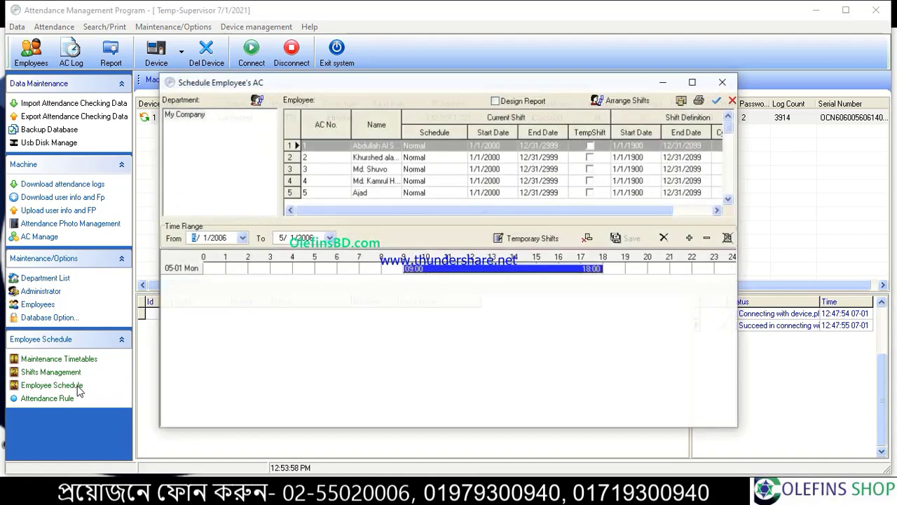
left_click(732, 84)
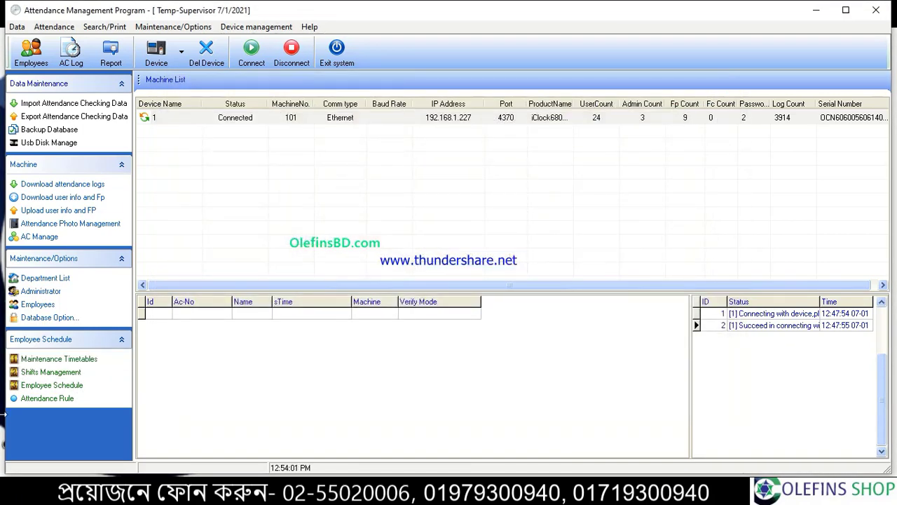
left_click(30, 377)
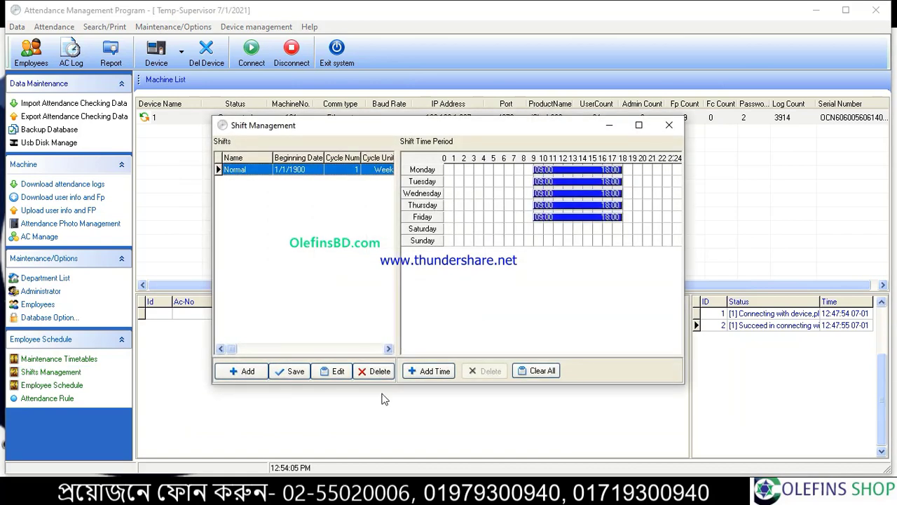
left_click(534, 372)
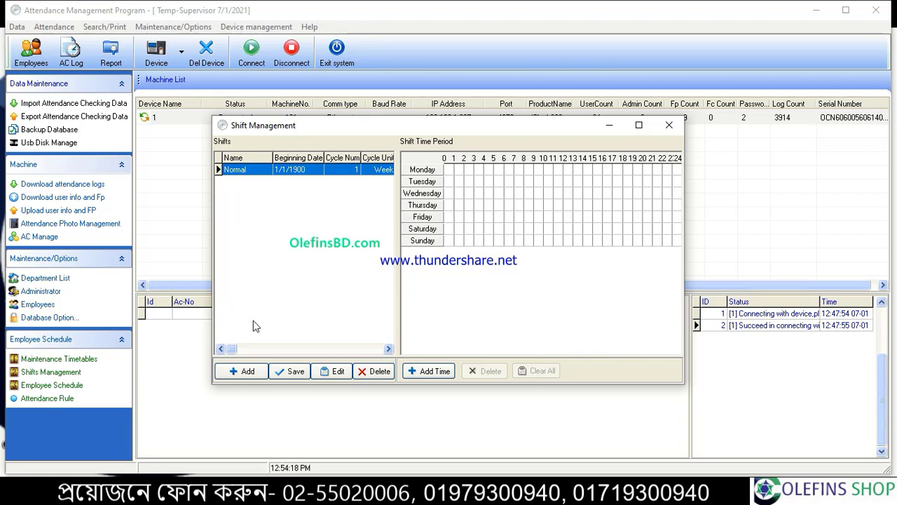
left_click(370, 374)
left_click(242, 169)
left_click(335, 372)
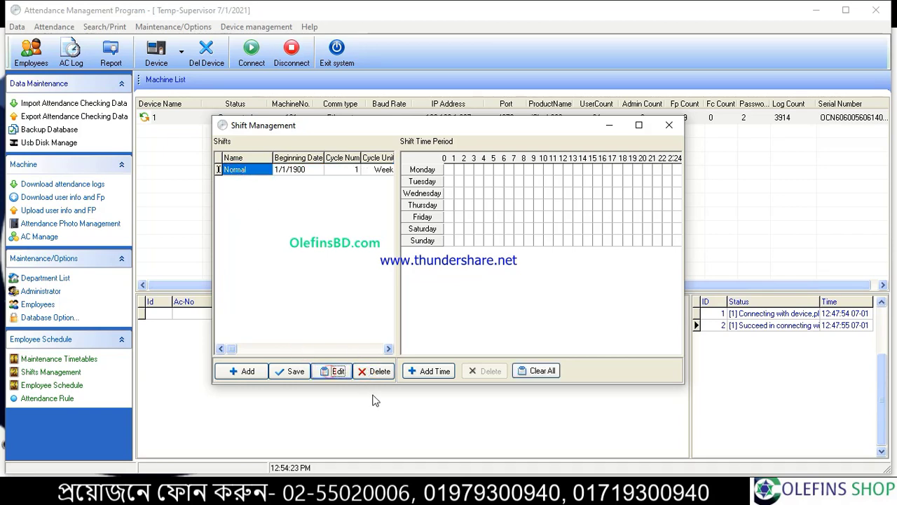
left_click(544, 370)
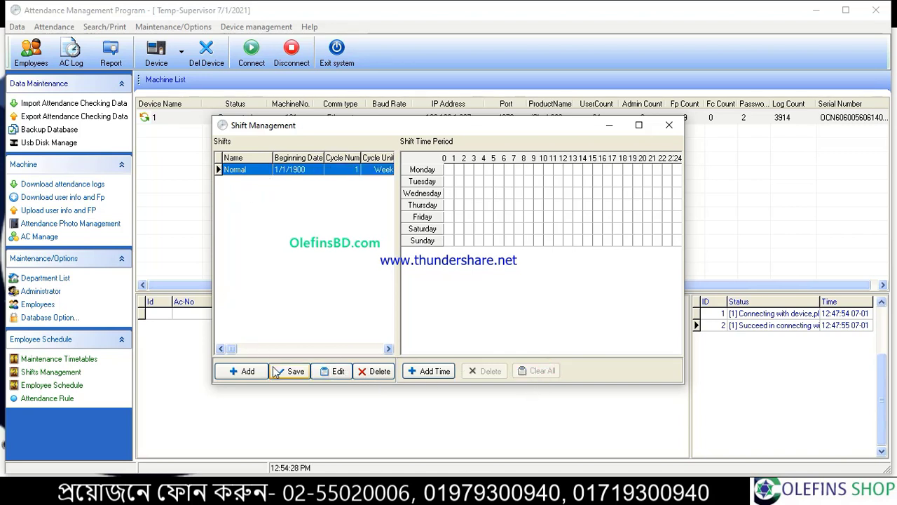
Add the Daytime (09:00-18:00) period to the Normal shift for every day except Friday, recorded as OT, and save the shift.
left_click(272, 169)
left_click(331, 372)
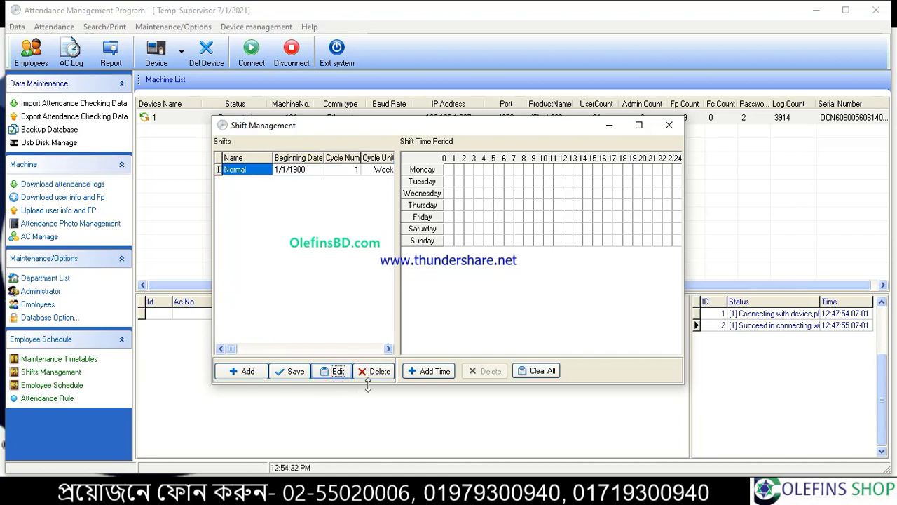
left_click(427, 376)
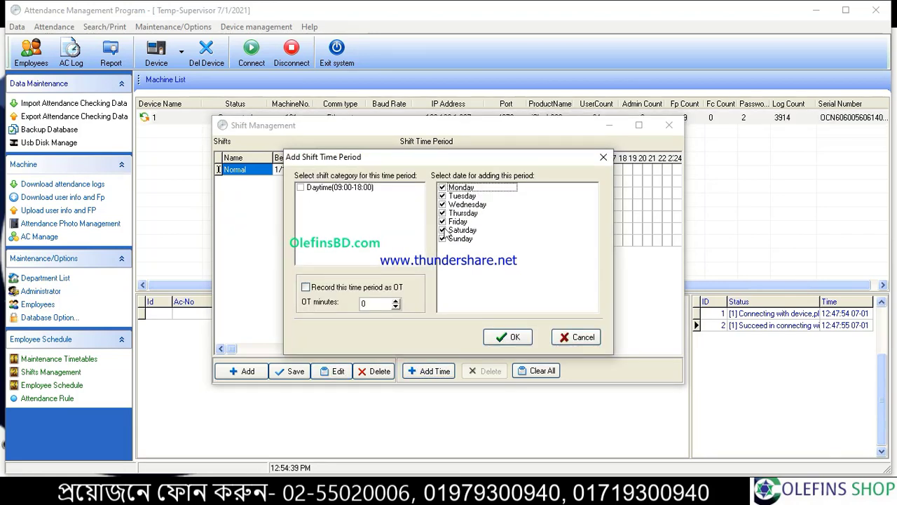
left_click(442, 222)
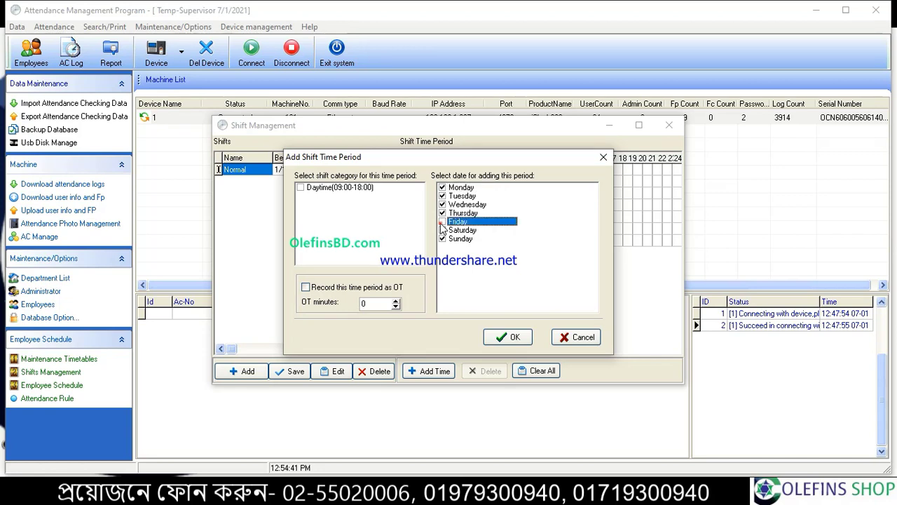
left_click(302, 188)
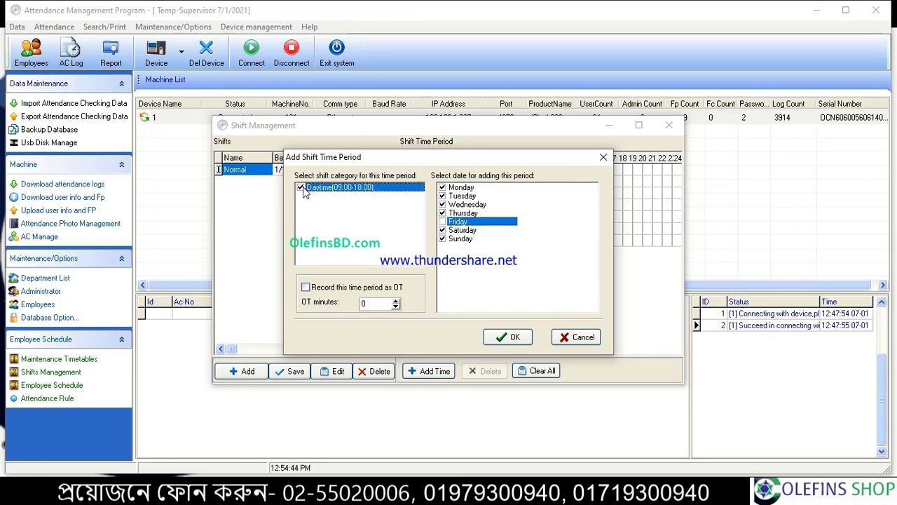
left_click(305, 288)
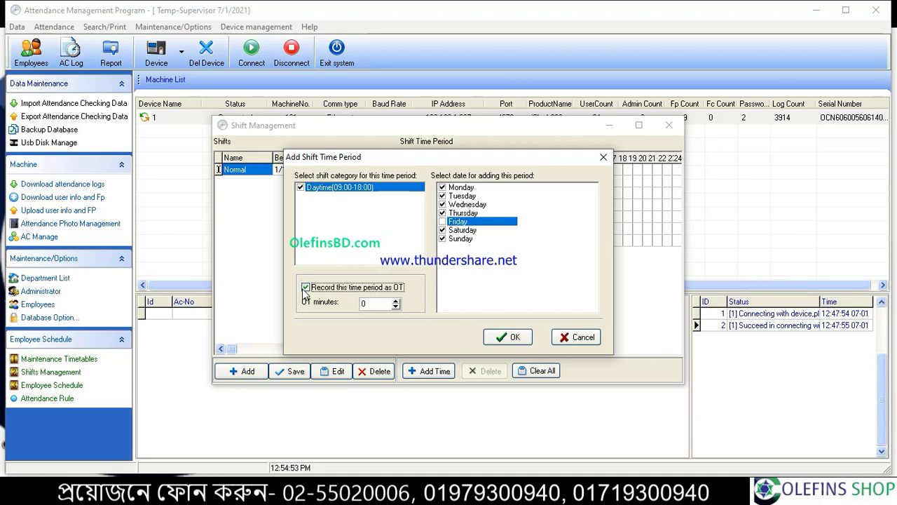
left_click(515, 337)
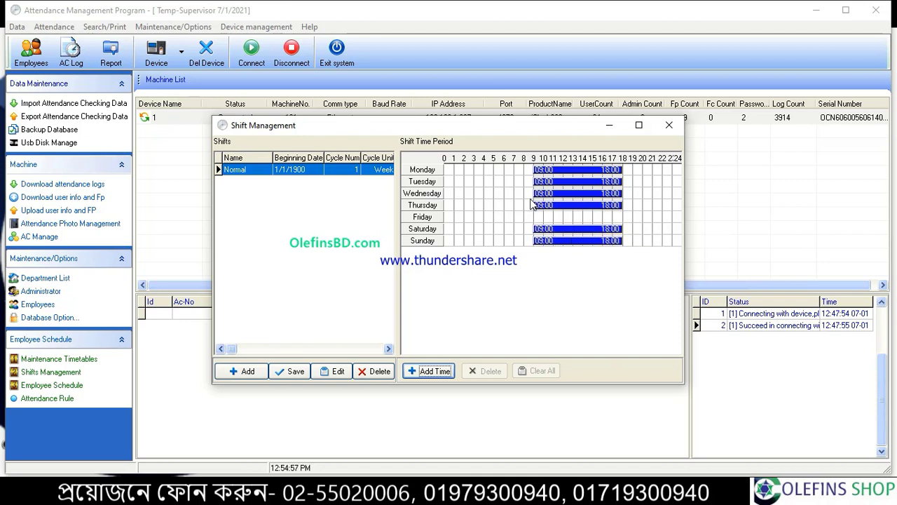
mouse_move(619, 175)
left_click(290, 372)
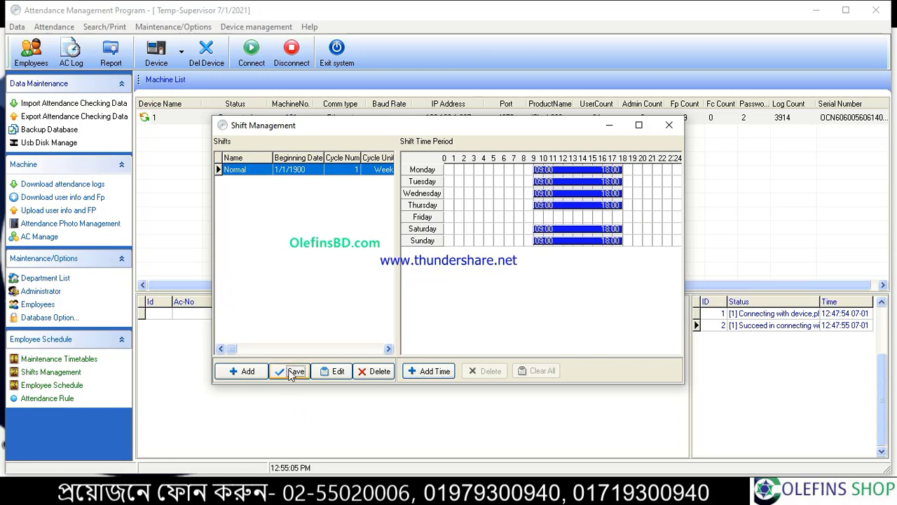
left_click(669, 125)
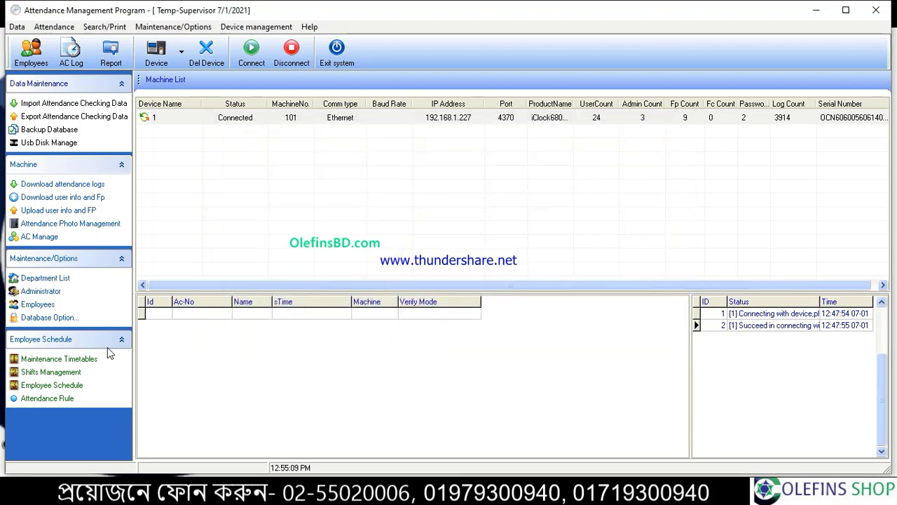
Select all employees in the employee schedule and assign them the Normal shift from 5/1/2006 to 5/1/2006.
left_click(52, 386)
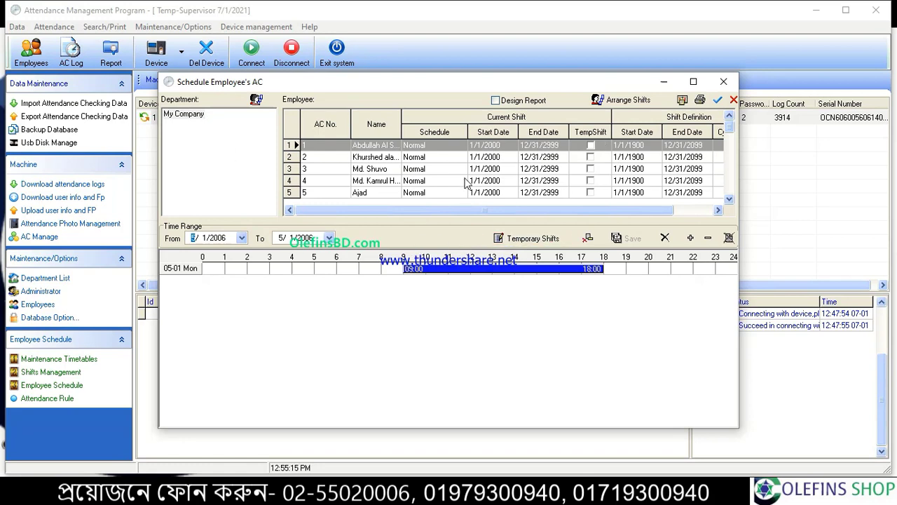
left_click(715, 101)
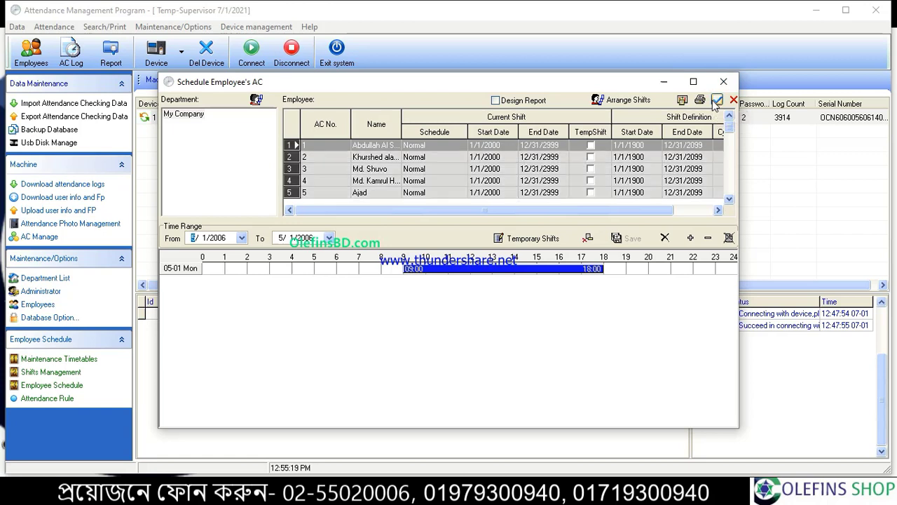
left_click(622, 102)
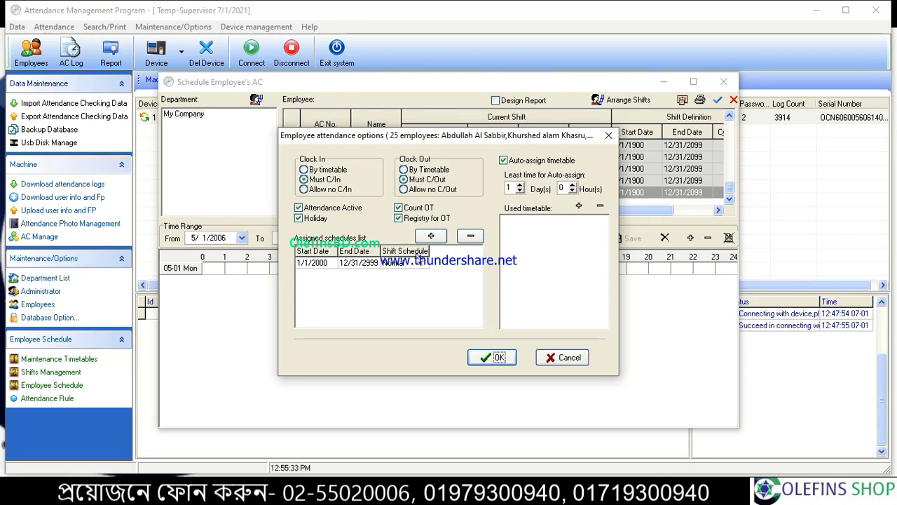
left_click(432, 239)
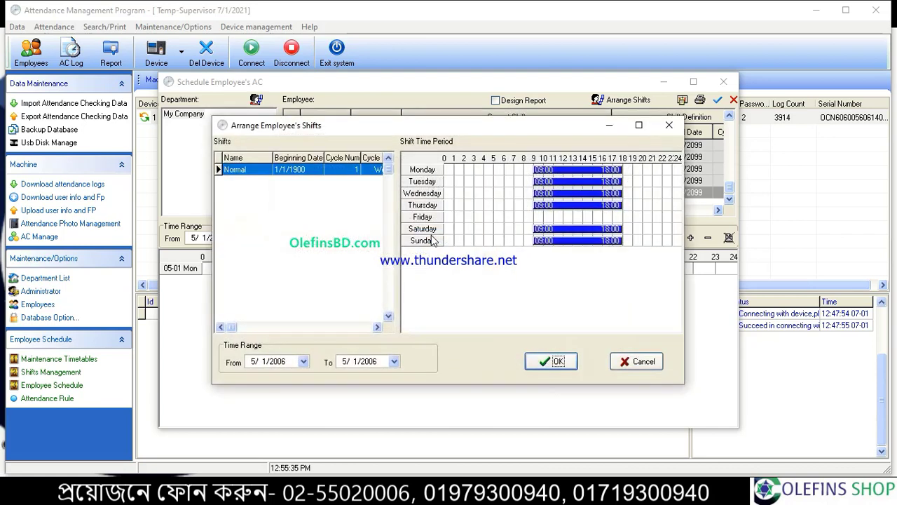
left_click(551, 361)
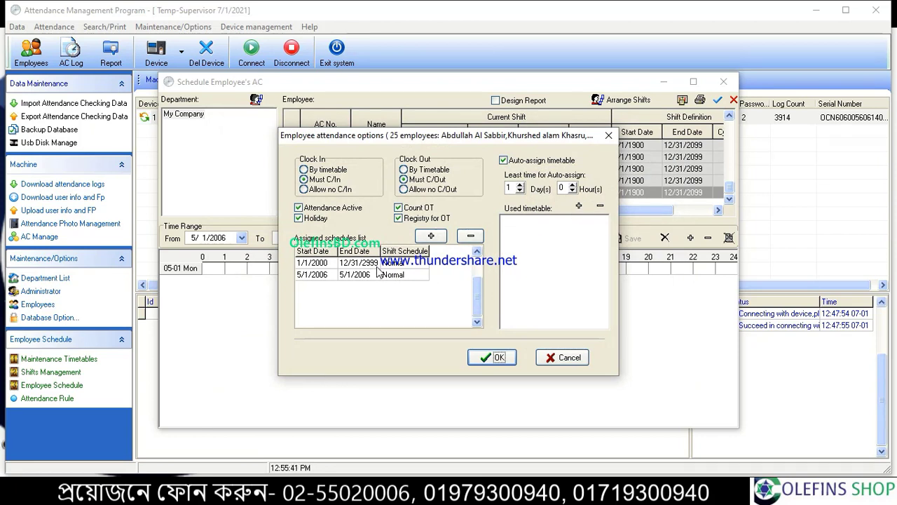
Add Daytime as the used timetable for auto-assignment and apply the attendance options to the selected employees.
left_click(579, 207)
left_click(587, 218)
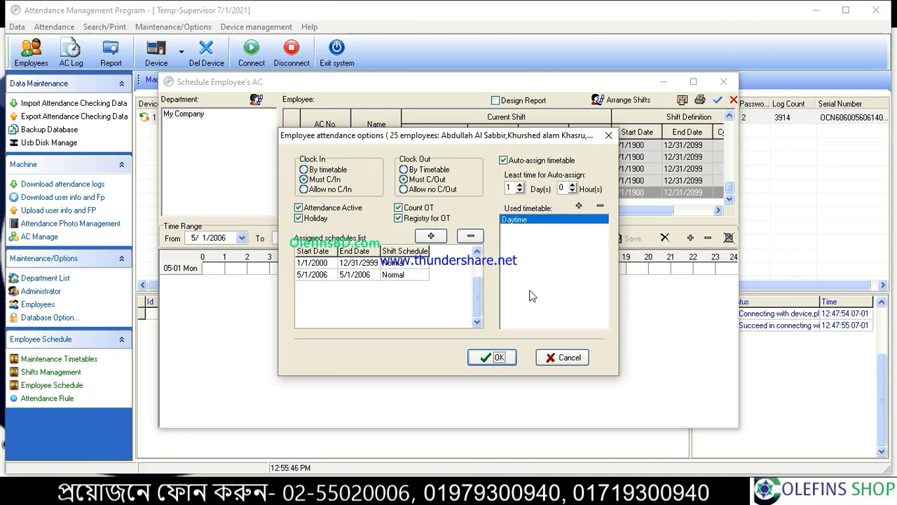
left_click(352, 277)
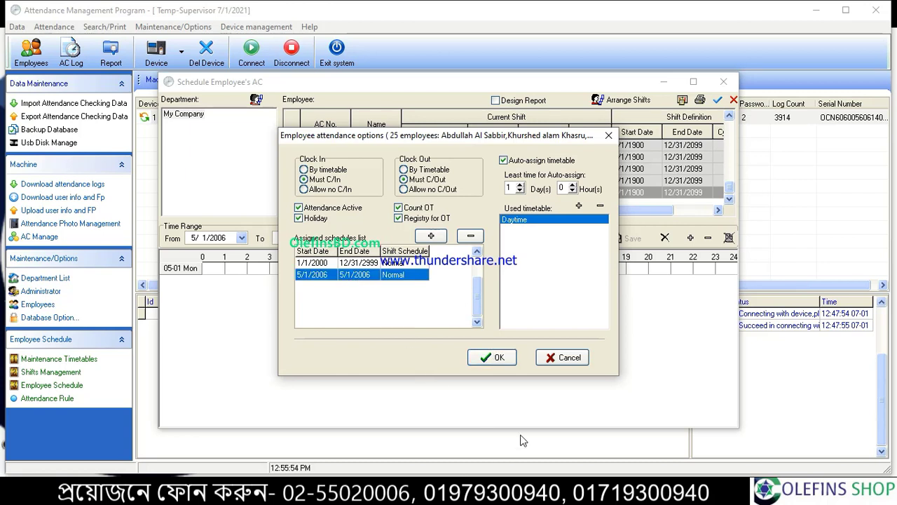
left_click(495, 359)
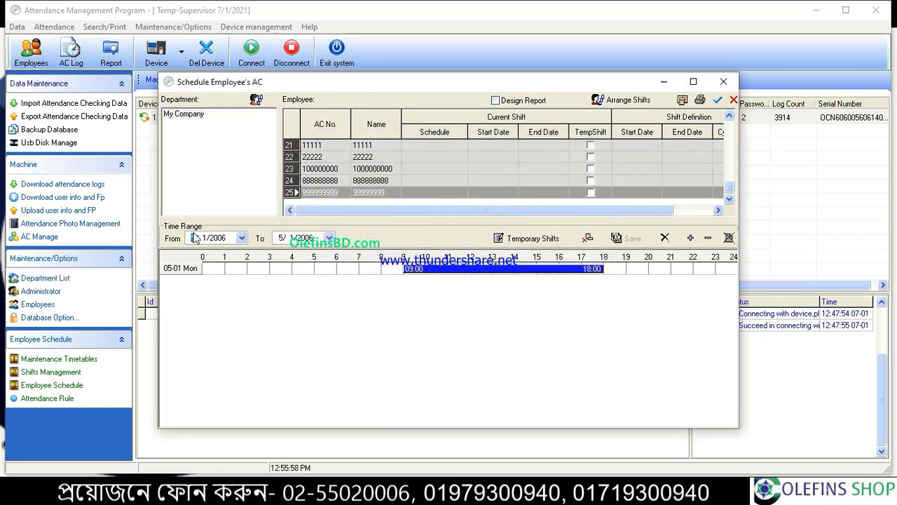
Set the end date of the employee schedule's time range to 5/1/2022.
left_click(329, 238)
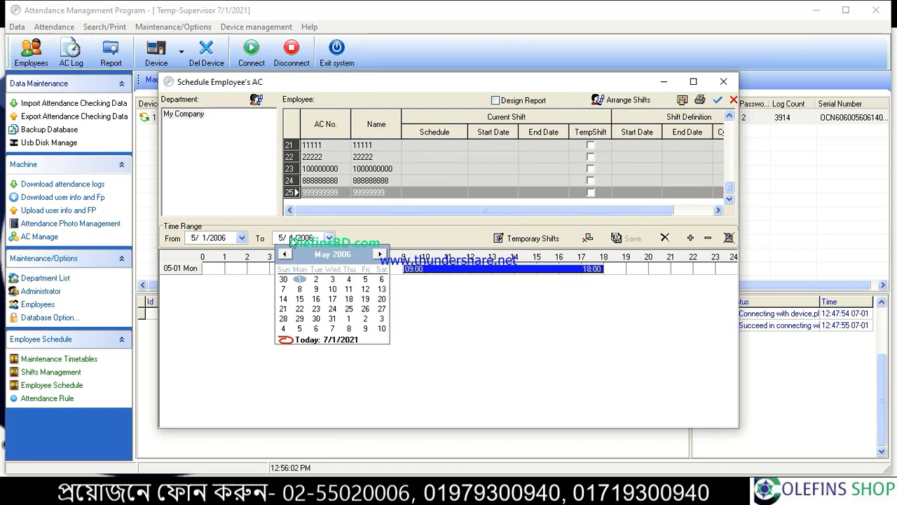
left_click(291, 238)
left_click(314, 241)
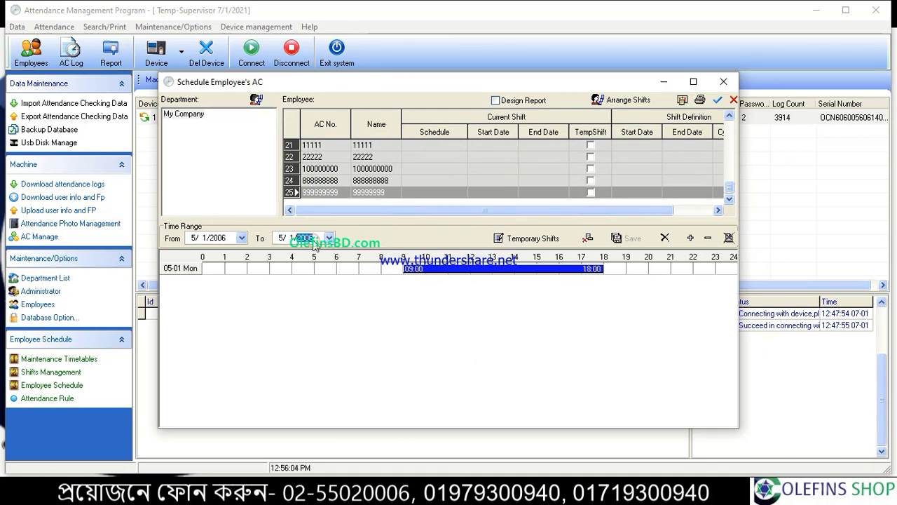
type("2021")
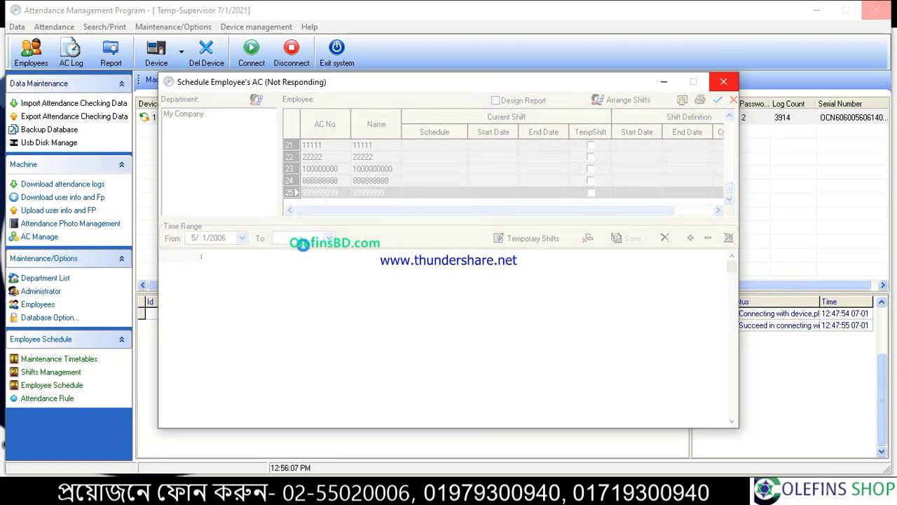
left_click(500, 490)
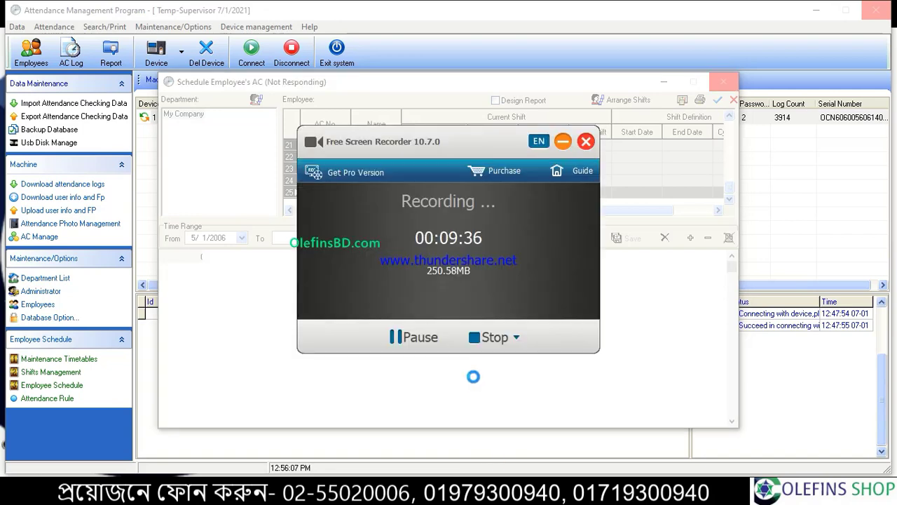
left_click_drag(412, 340, 432, 344)
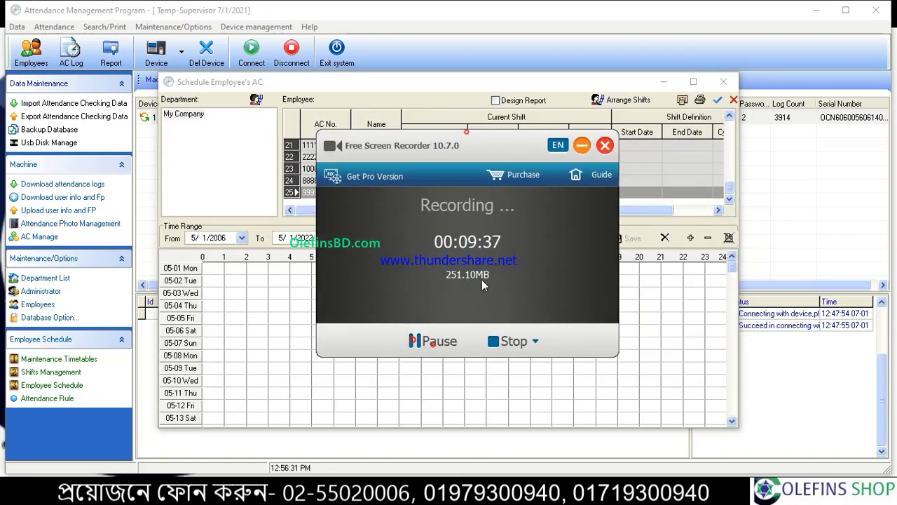
left_click(581, 145)
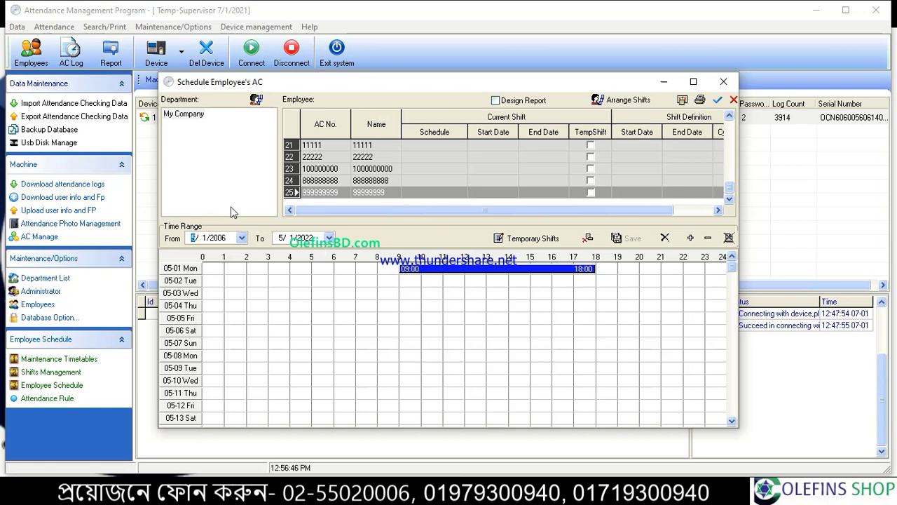
Arrange temporary shifts for all selected employees over the 5/1/2006 to 5/1/2022 range, save, and close the employee schedule.
left_click(522, 241)
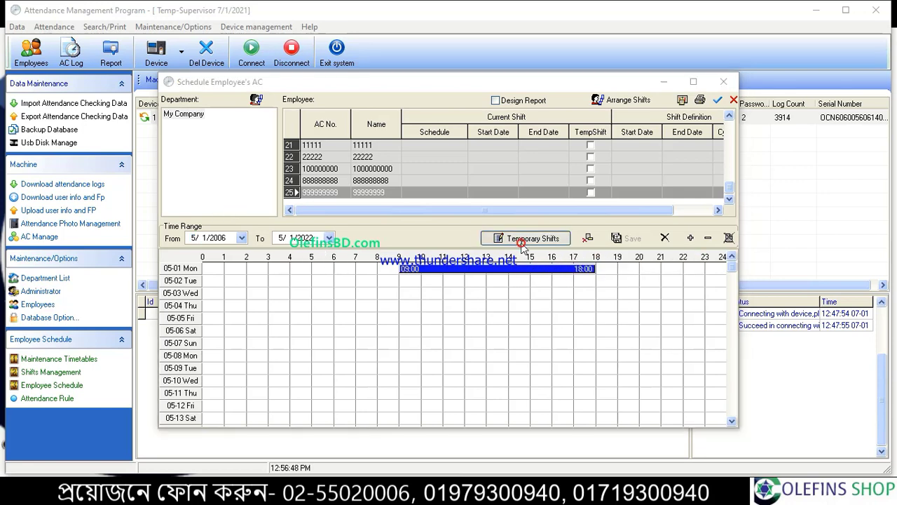
left_click(504, 294)
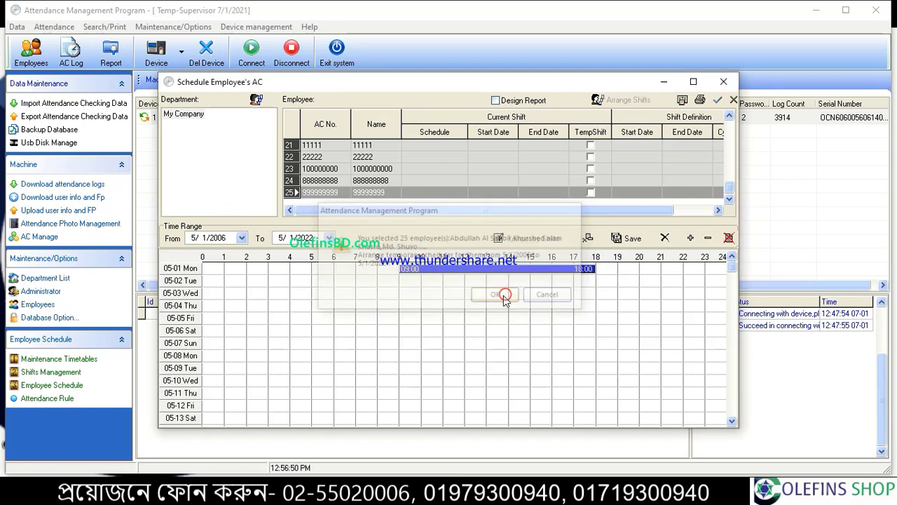
left_click(631, 239)
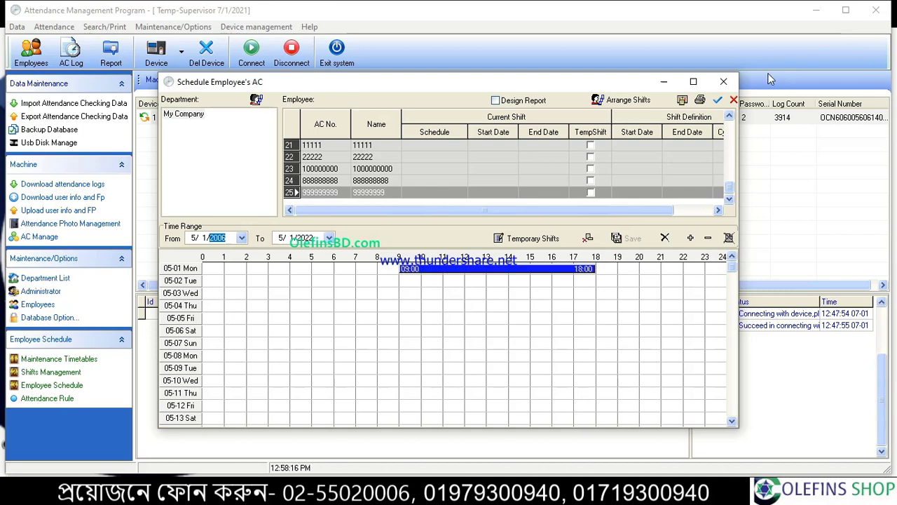
left_click(727, 85)
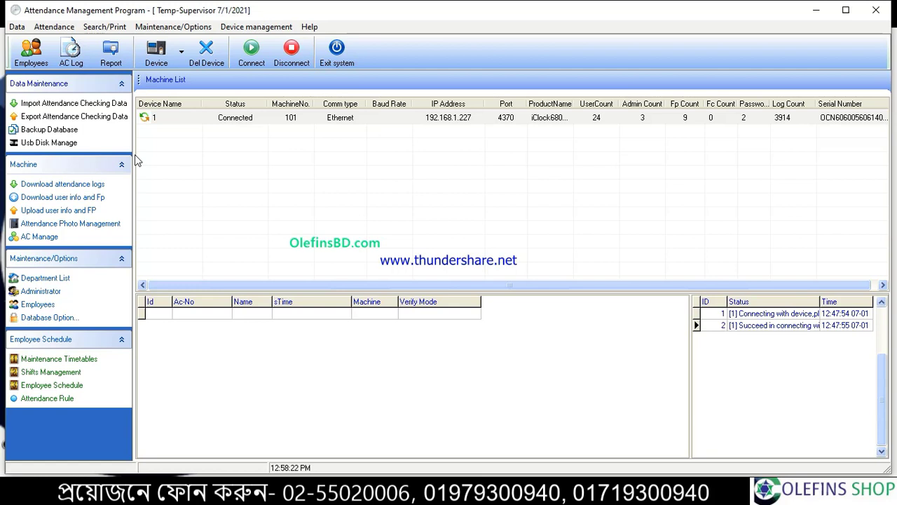
Download the attendance logs from the connected device and open the attendance calculation report.
left_click(98, 184)
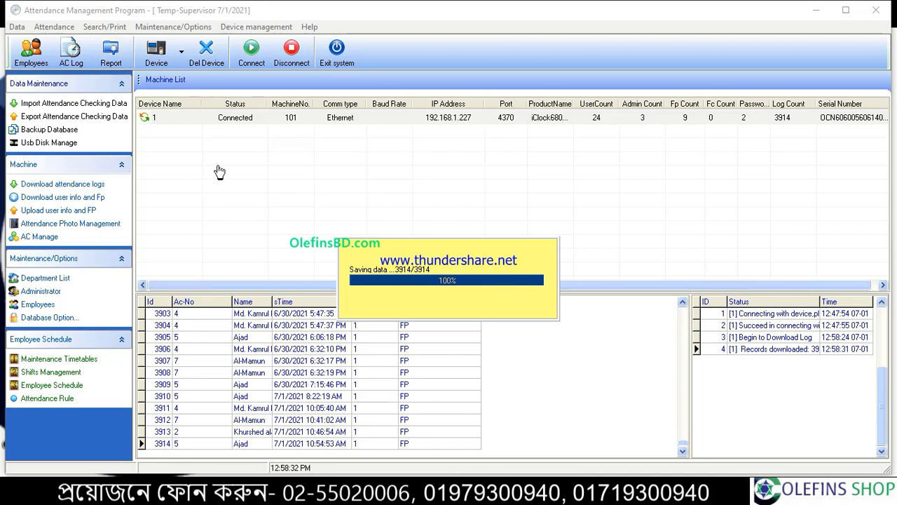
left_click(104, 67)
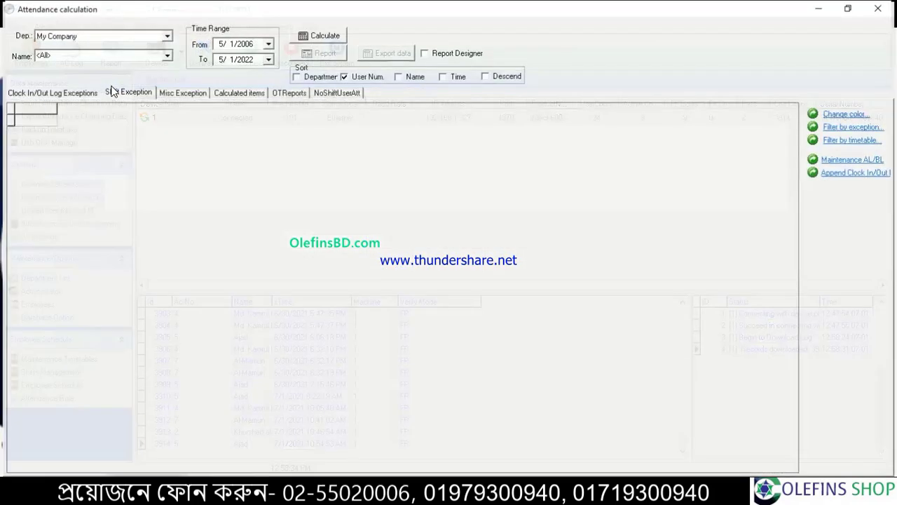
Calculate attendance for all My Company employees from 7/1/2021 to 7/1/2021 and review the clock in/out log exceptions and shift exceptions.
left_click(271, 43)
left_click(234, 146)
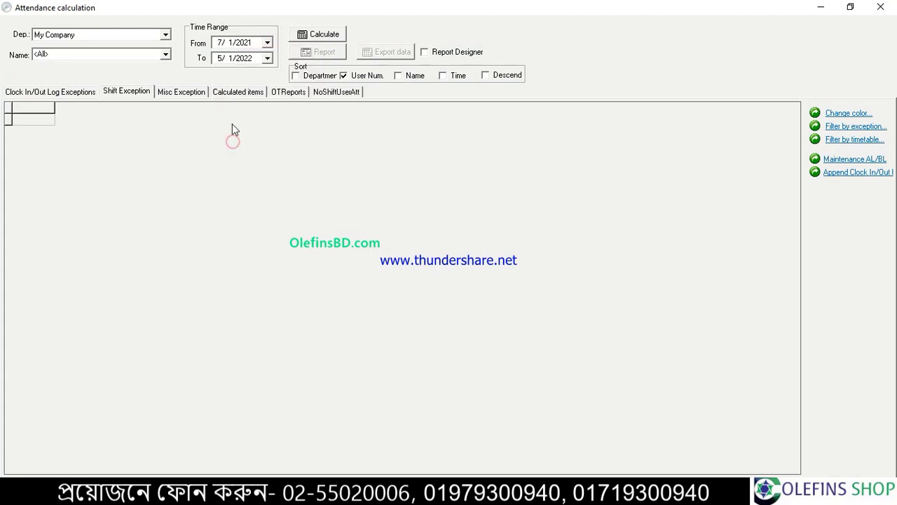
left_click(266, 58)
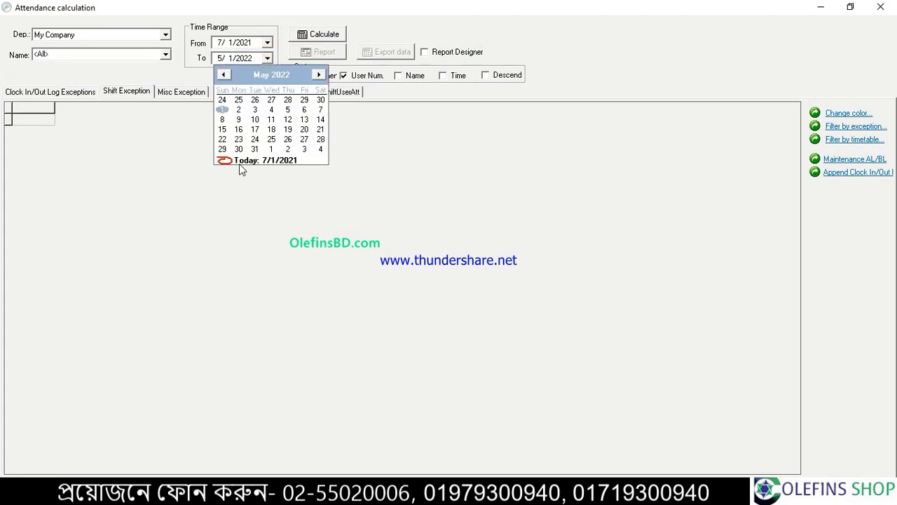
left_click(240, 163)
left_click(319, 35)
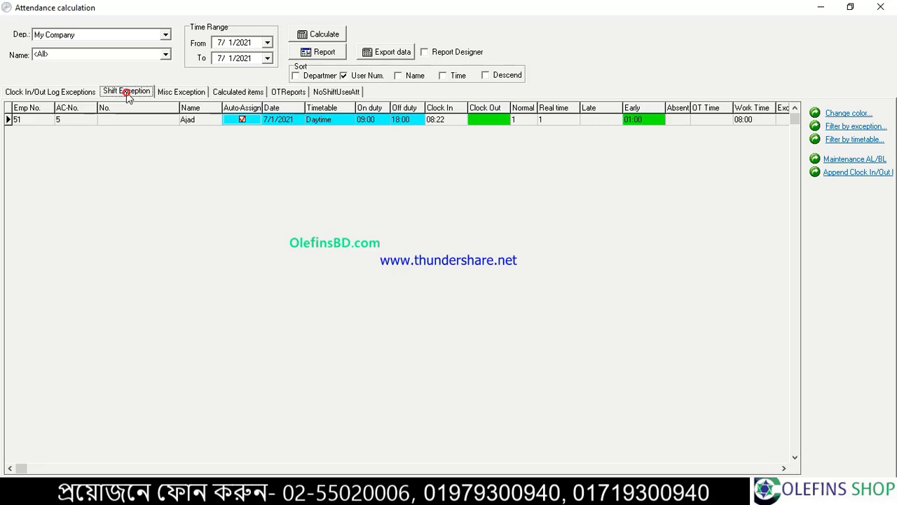
left_click(80, 96)
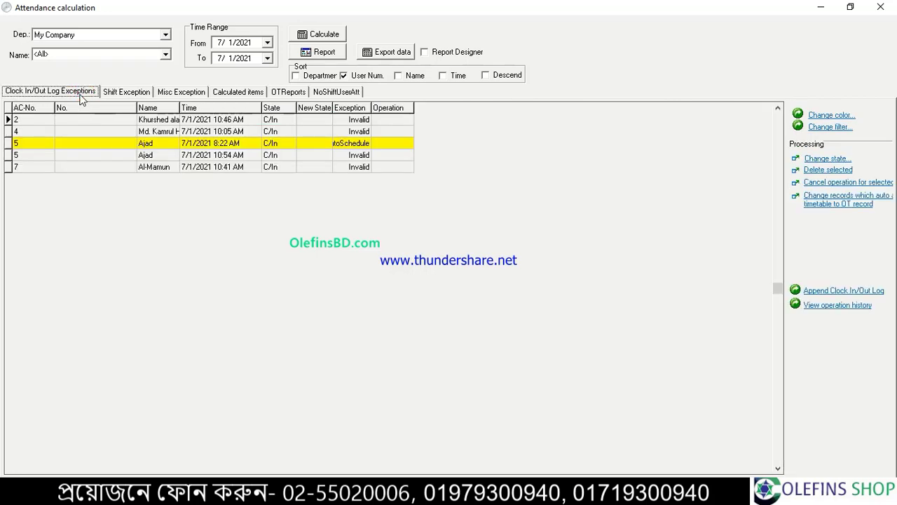
left_click(168, 95)
left_click(145, 96)
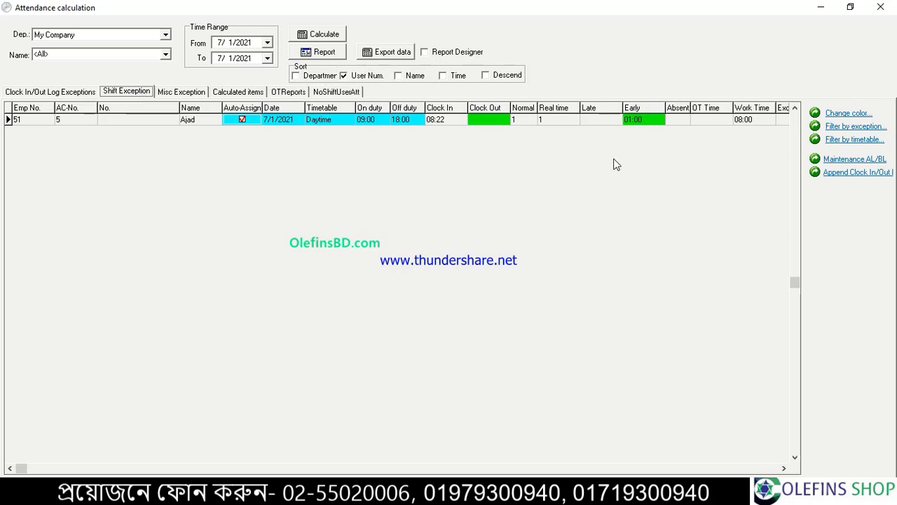
left_click(749, 494)
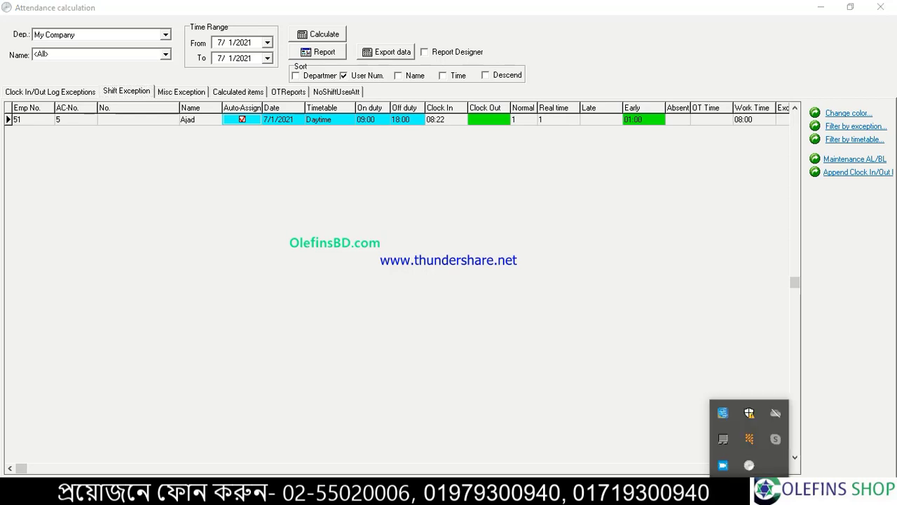
left_click(723, 466)
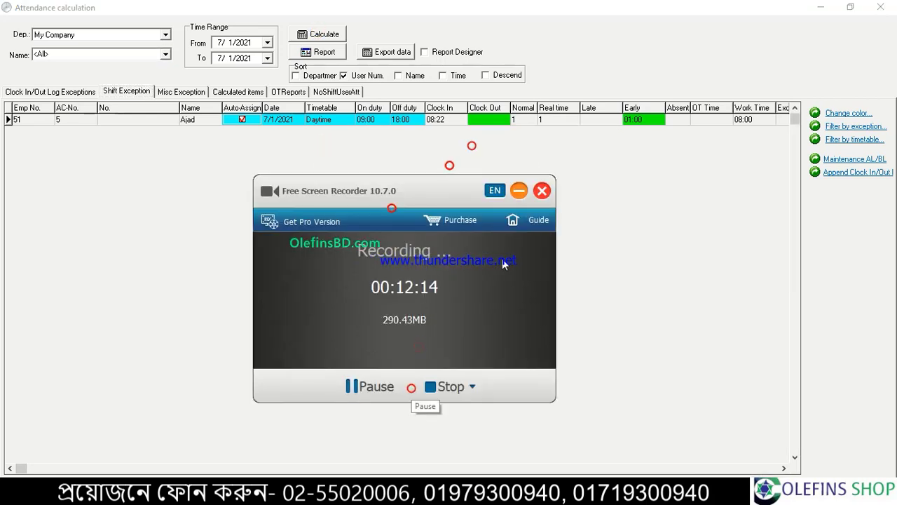
left_click(518, 195)
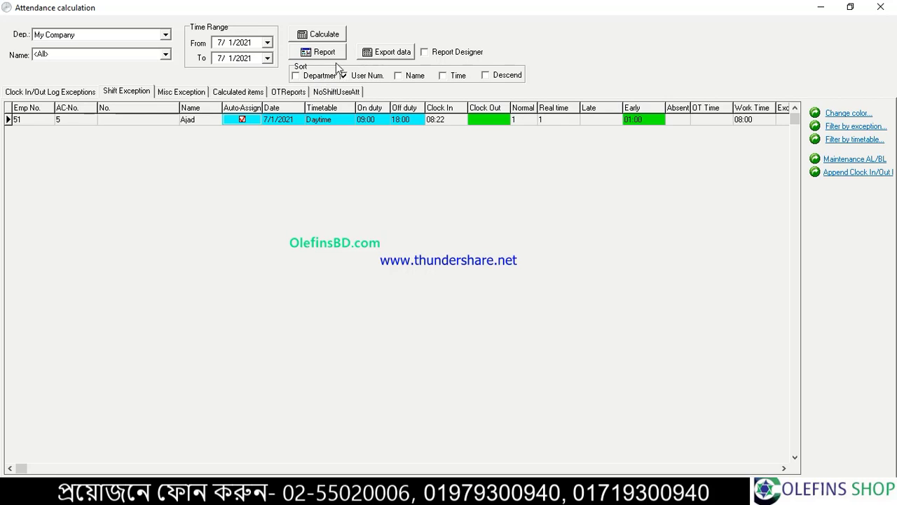
Try exporting the shift exception data with all fields as a Microsoft Excel file to the Desktop, and close the attendance calculation.
left_click(371, 56)
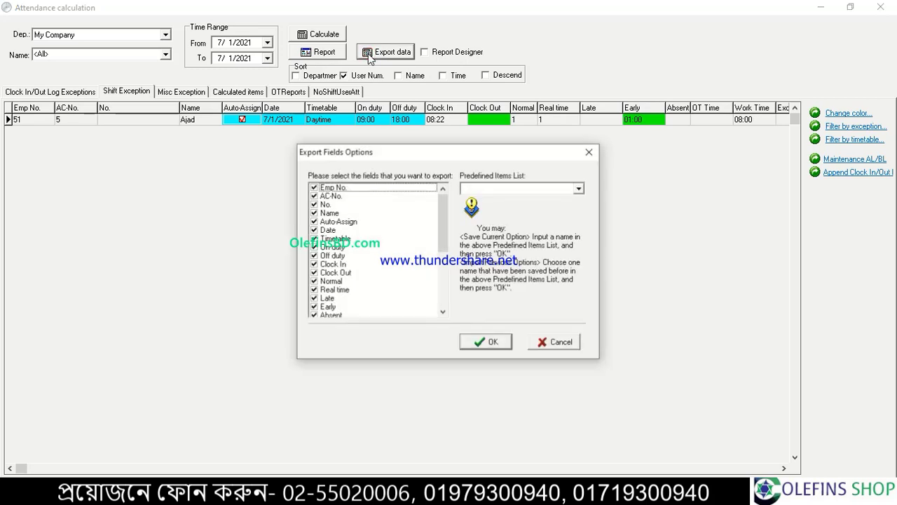
left_click(481, 343)
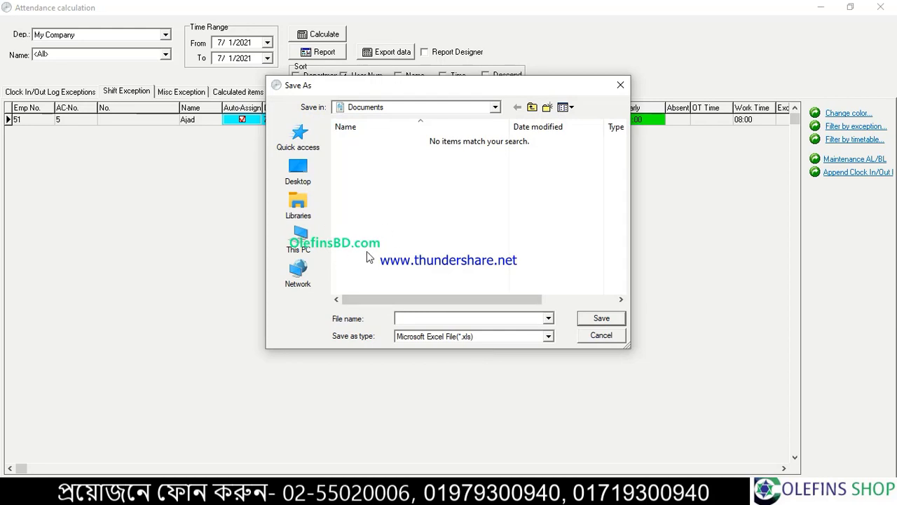
left_click(298, 172)
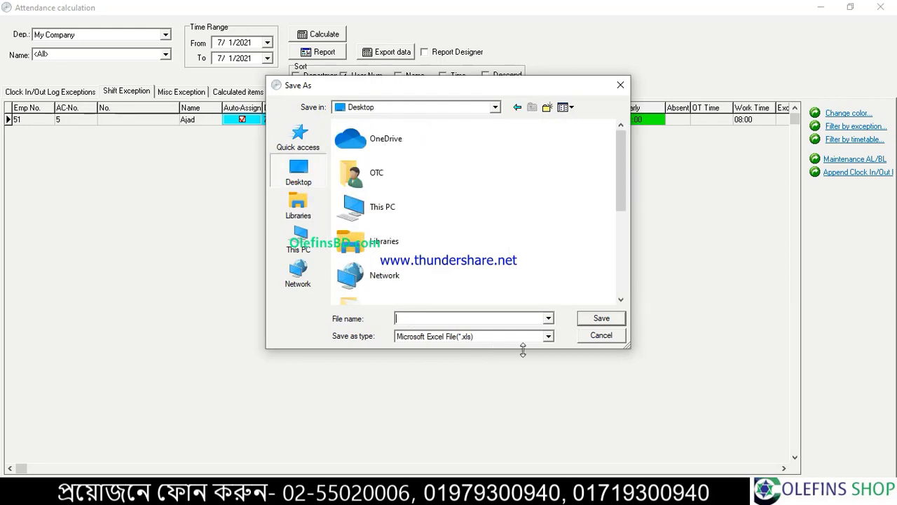
left_click(589, 334)
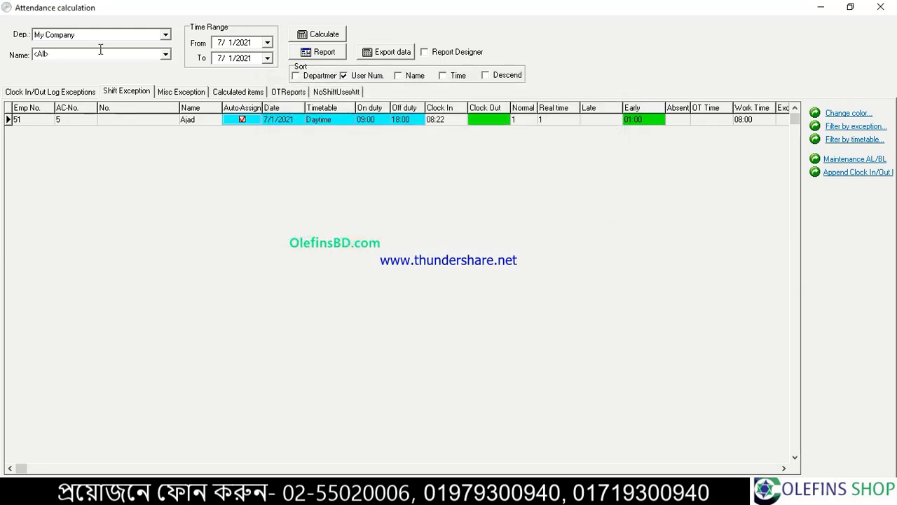
left_click(880, 7)
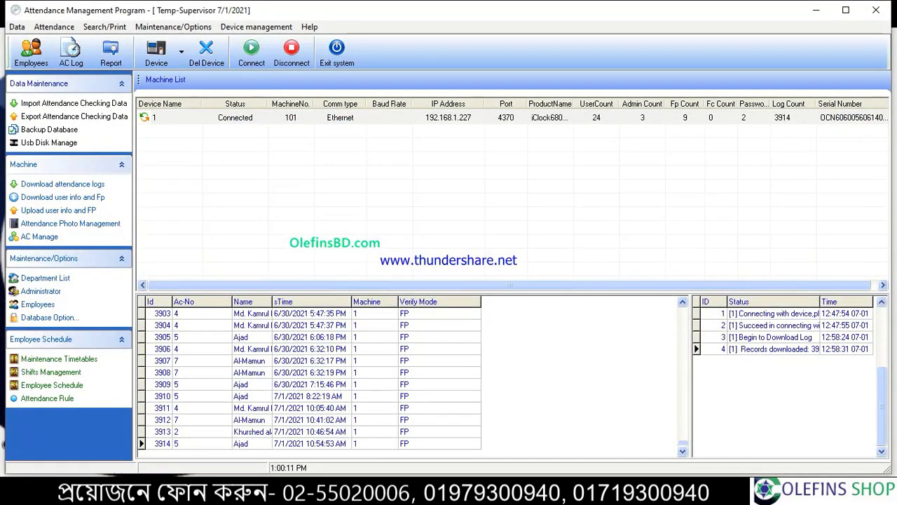
left_click(749, 490)
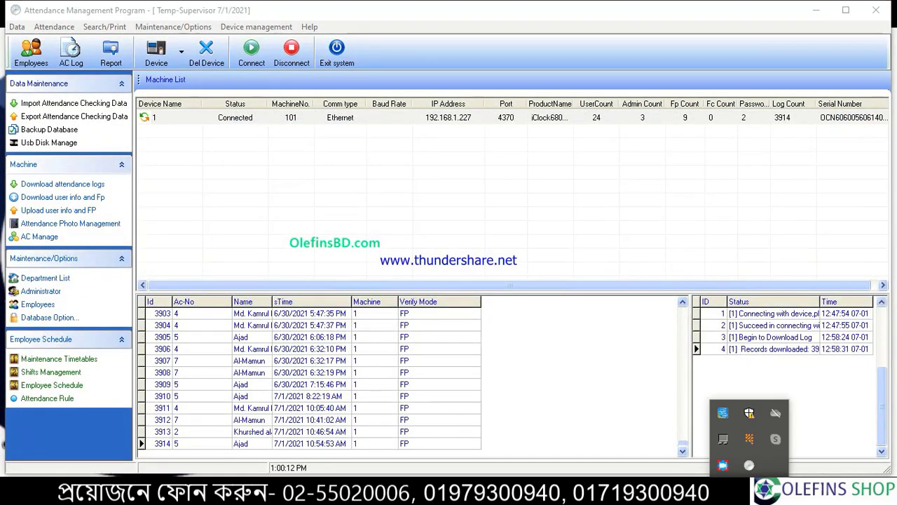
left_click(722, 465)
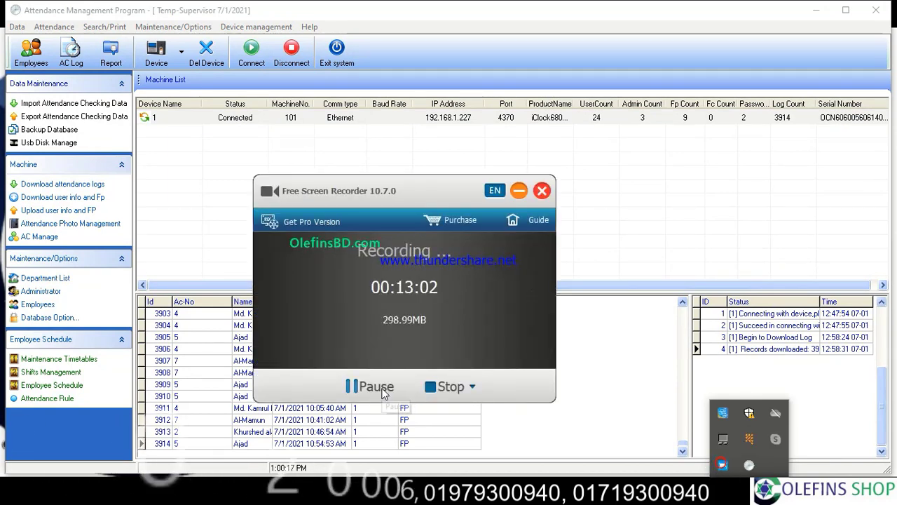